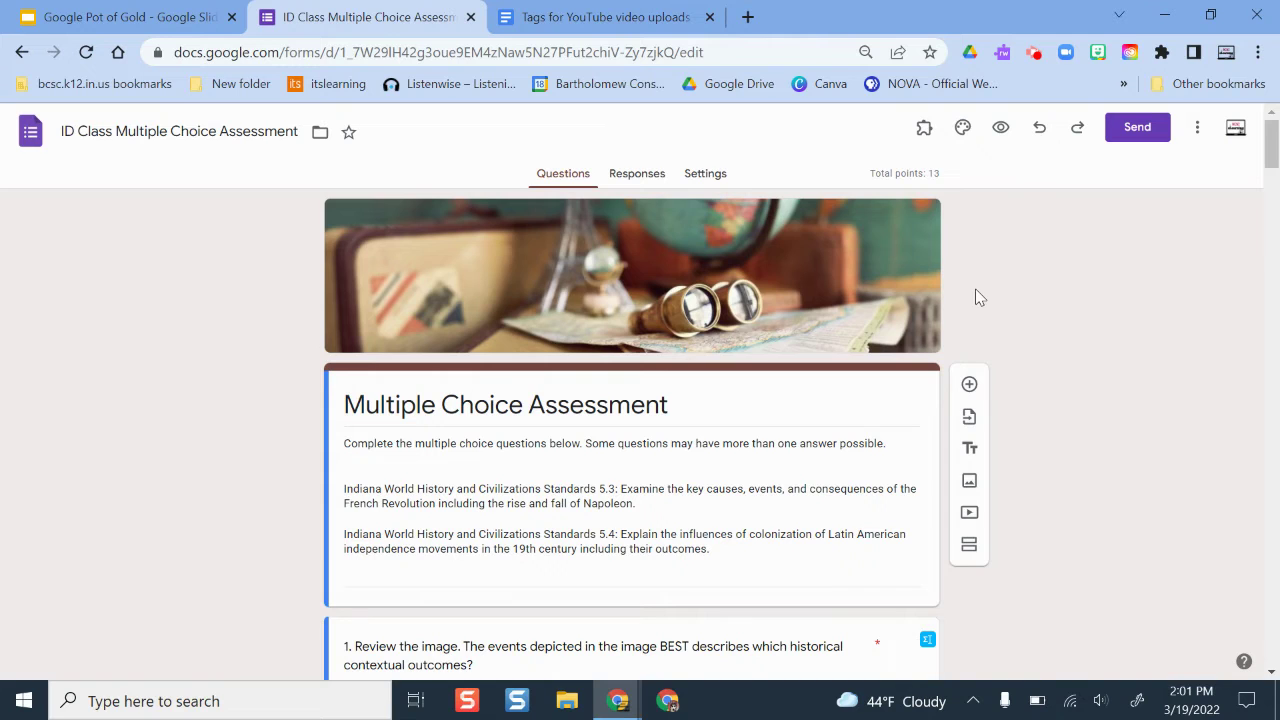
Look through the assessment's introduction and first few multiple choice questions
{"action": "scroll", "coordinate": [975, 294], "scroll_direction": "down", "scroll_amount": 3}
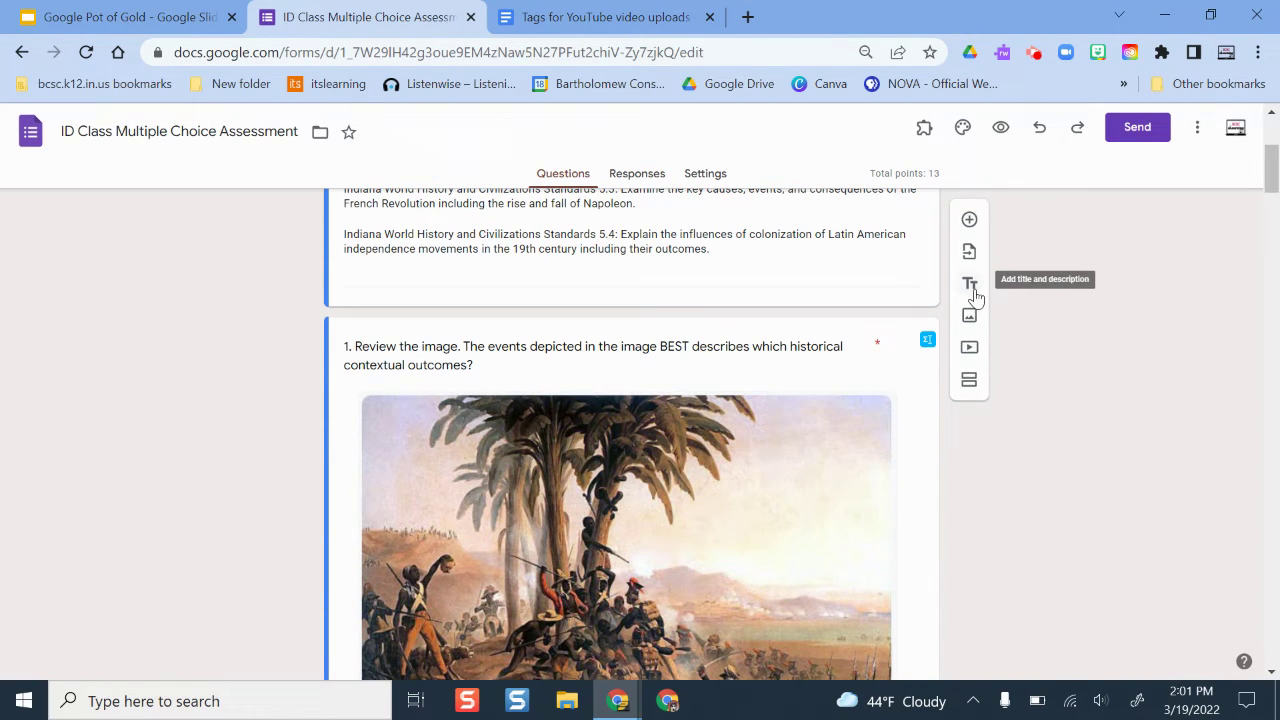
{"action": "scroll", "coordinate": [975, 296], "scroll_direction": "up", "scroll_amount": 3}
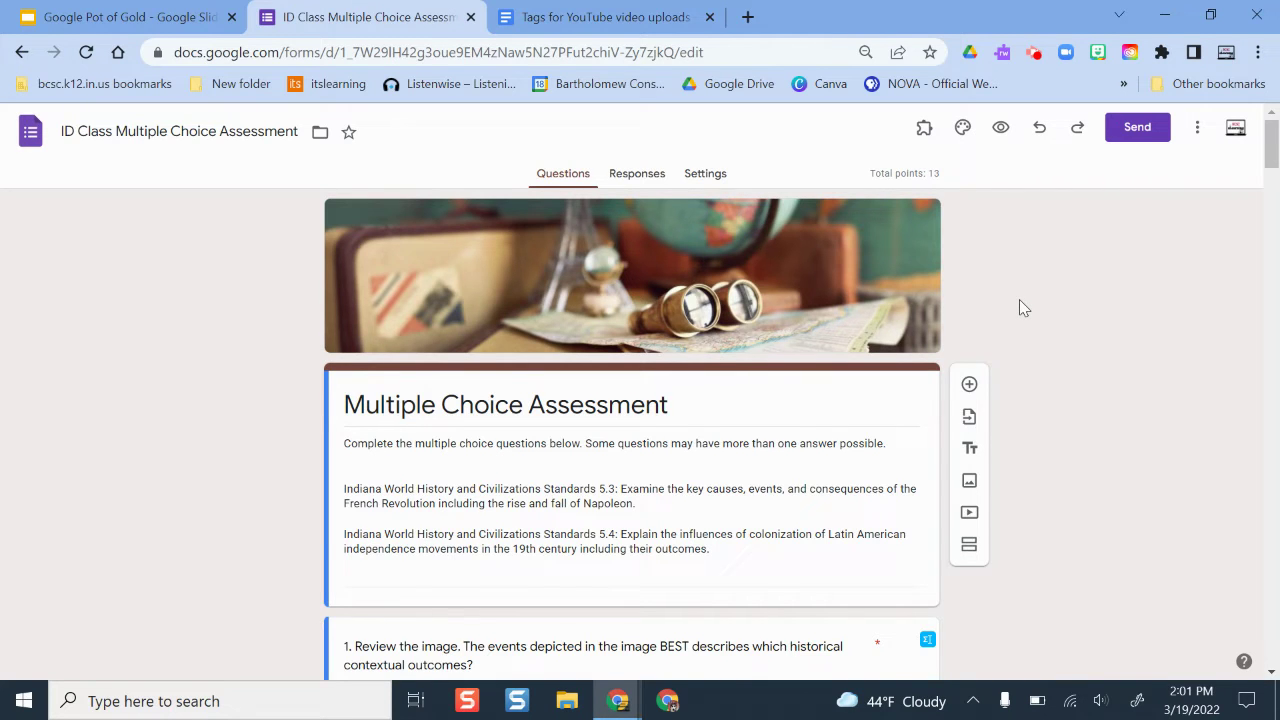
{"action": "scroll", "coordinate": [1019, 299], "scroll_direction": "down", "scroll_amount": 8}
{"action": "scroll", "coordinate": [1019, 299], "scroll_direction": "up", "scroll_amount": 5}
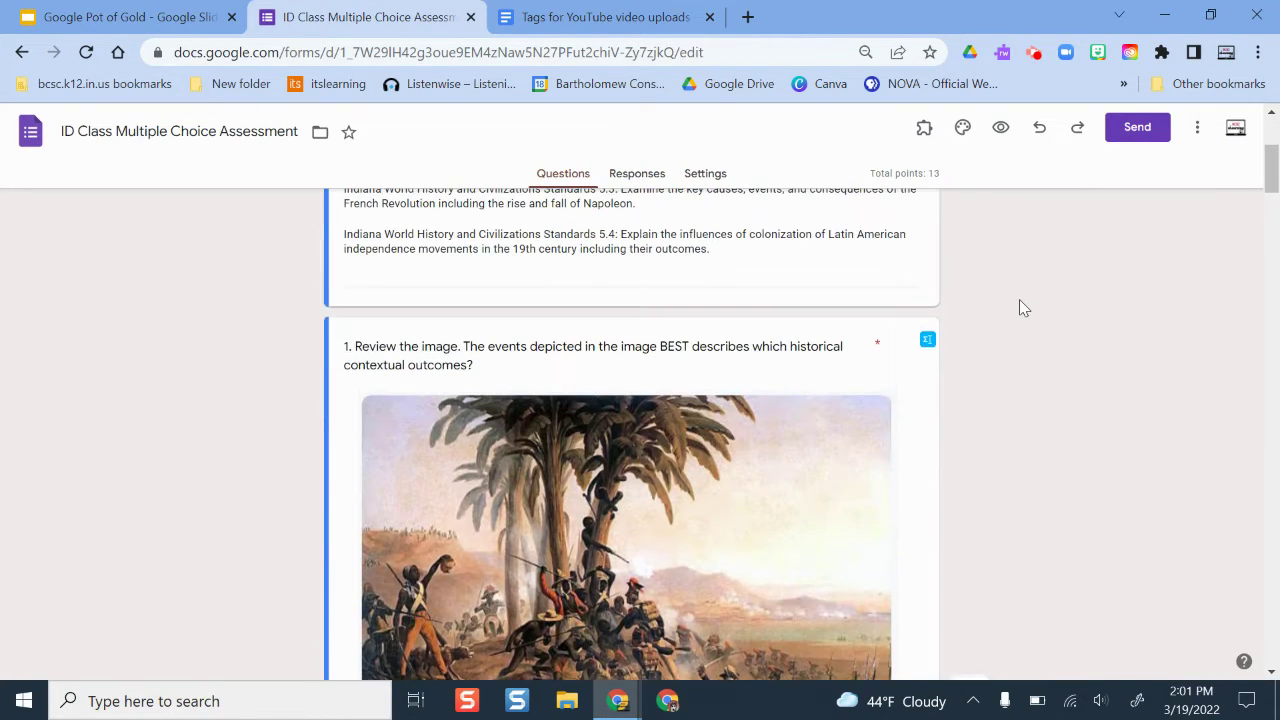
{"action": "scroll", "coordinate": [1019, 308], "scroll_direction": "down", "scroll_amount": 5}
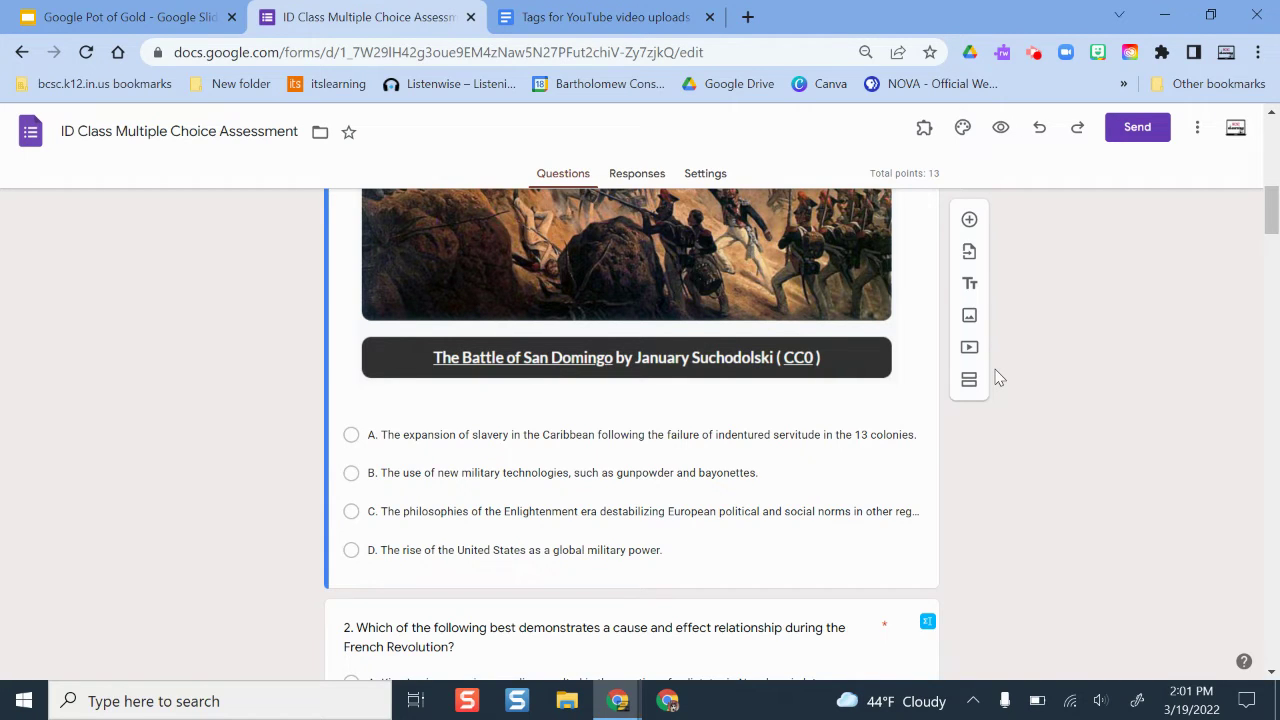
{"action": "scroll", "coordinate": [723, 374], "scroll_direction": "down", "scroll_amount": 4}
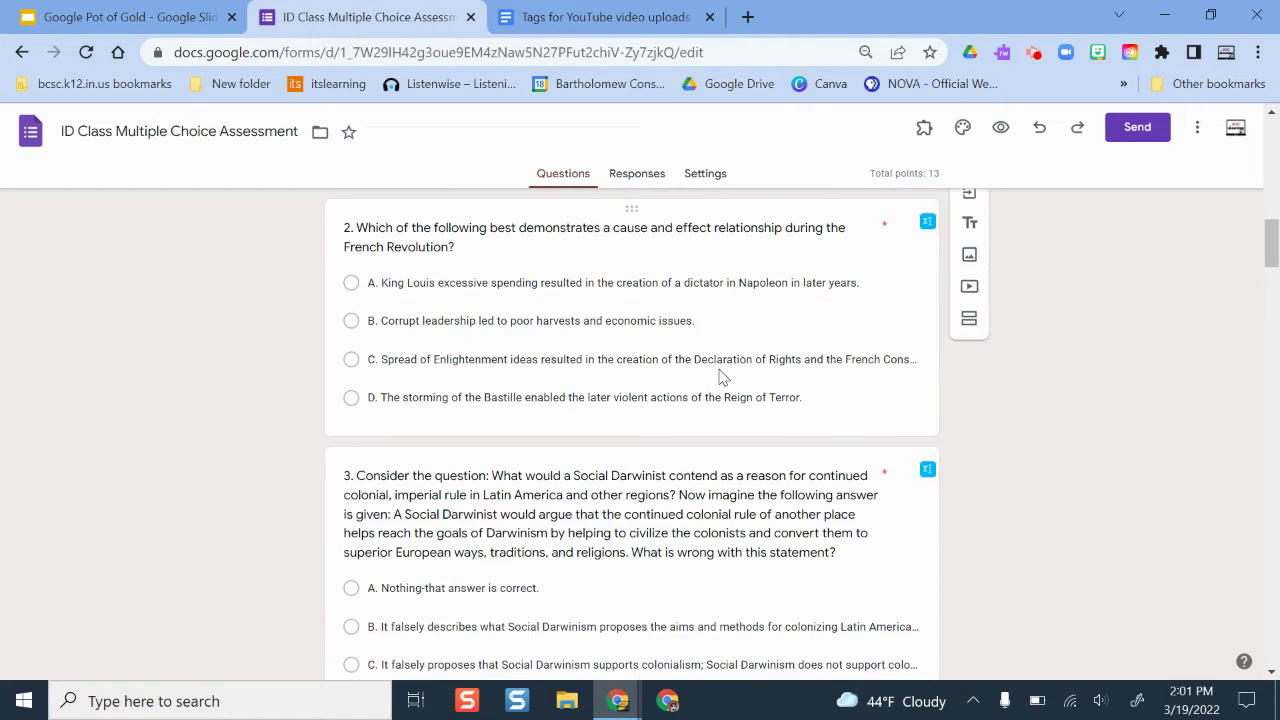
{"action": "scroll", "coordinate": [721, 369], "scroll_direction": "up", "scroll_amount": 10}
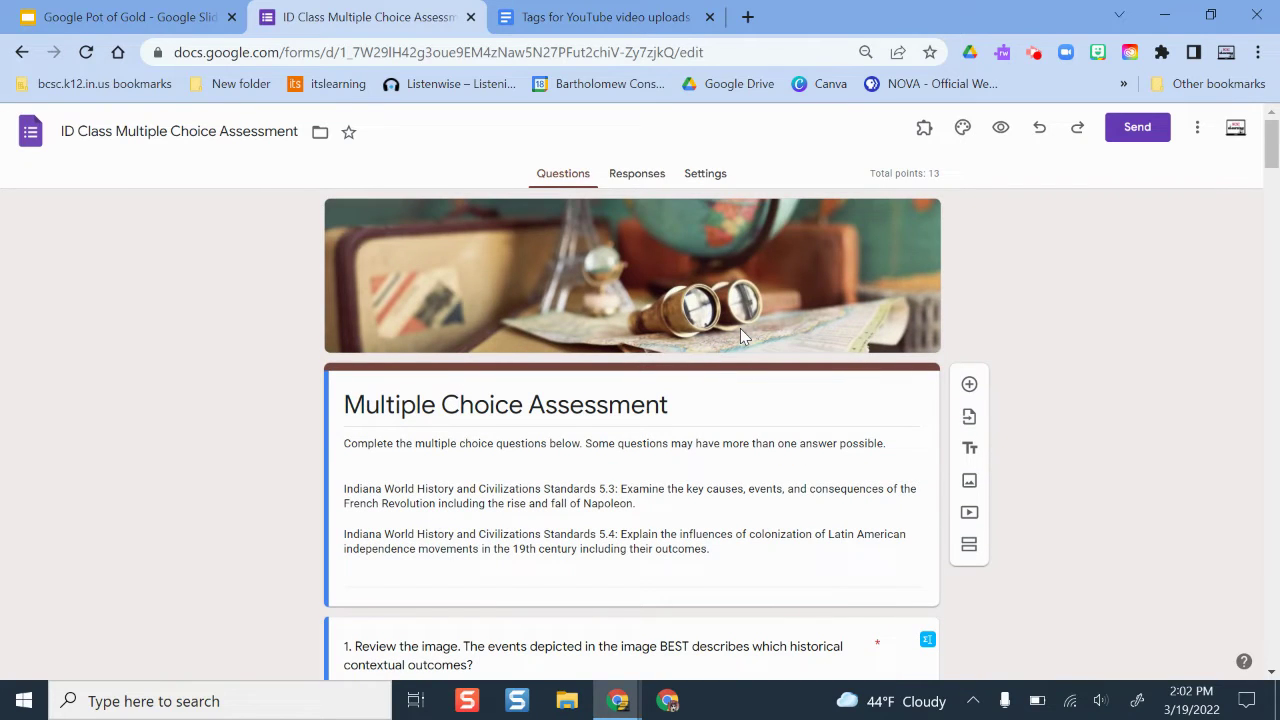
{"action": "scroll", "coordinate": [723, 374], "scroll_direction": "down", "scroll_amount": 2}
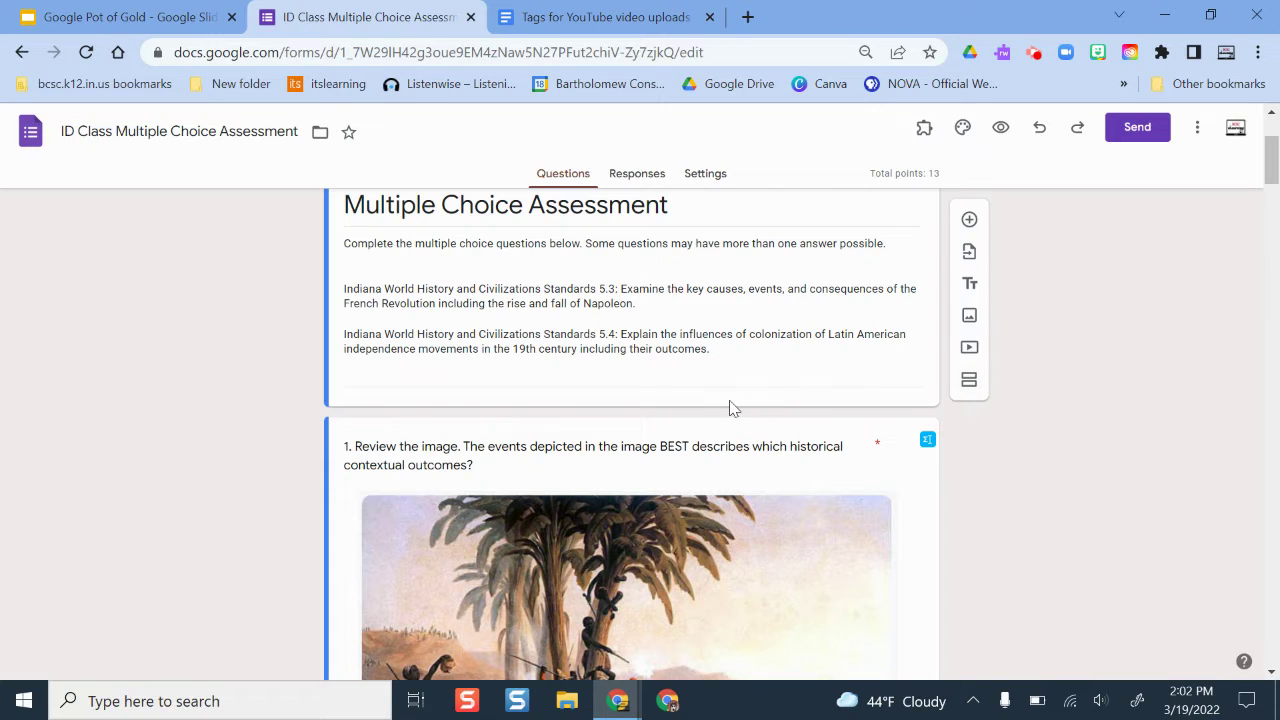
{"action": "scroll", "coordinate": [733, 408], "scroll_direction": "down", "scroll_amount": 2}
Review the form's quiz settings, including grade release, locked mode, respondent settings and default question point value
{"action": "left_click", "coordinate": [704, 174]}
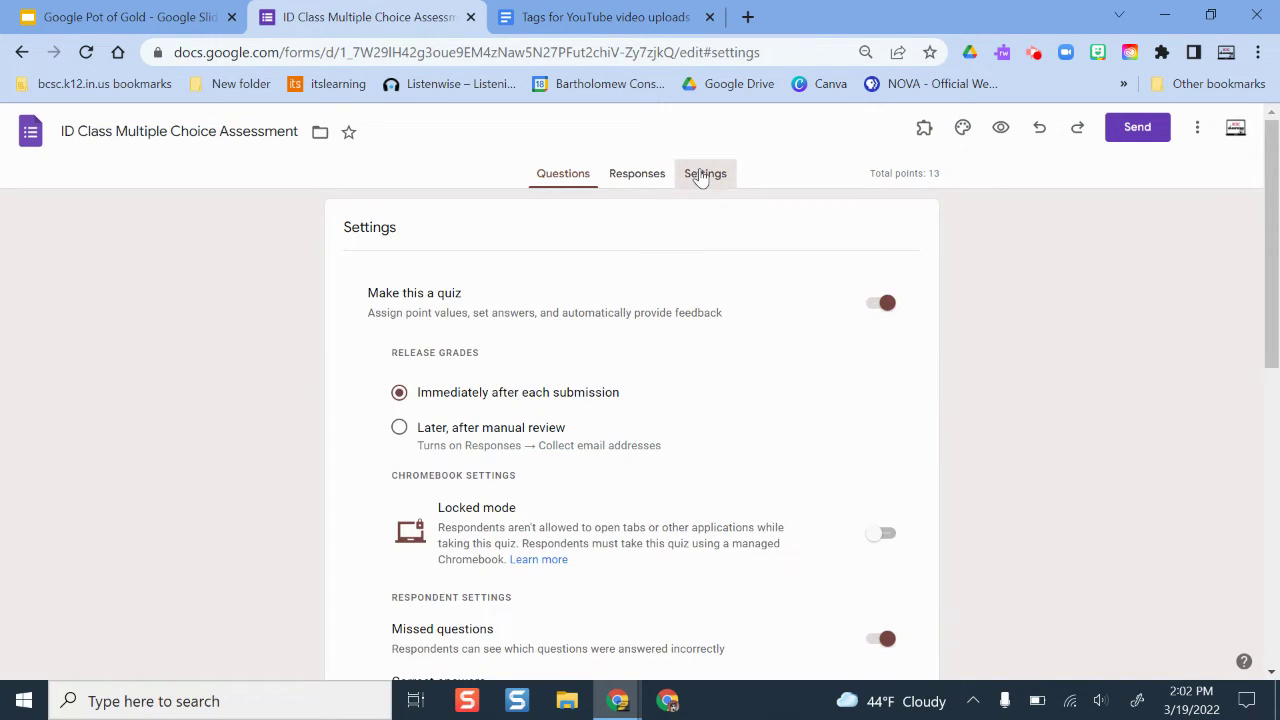
{"action": "left_click", "coordinate": [878, 300]}
{"action": "scroll", "coordinate": [690, 288], "scroll_direction": "down", "scroll_amount": 1}
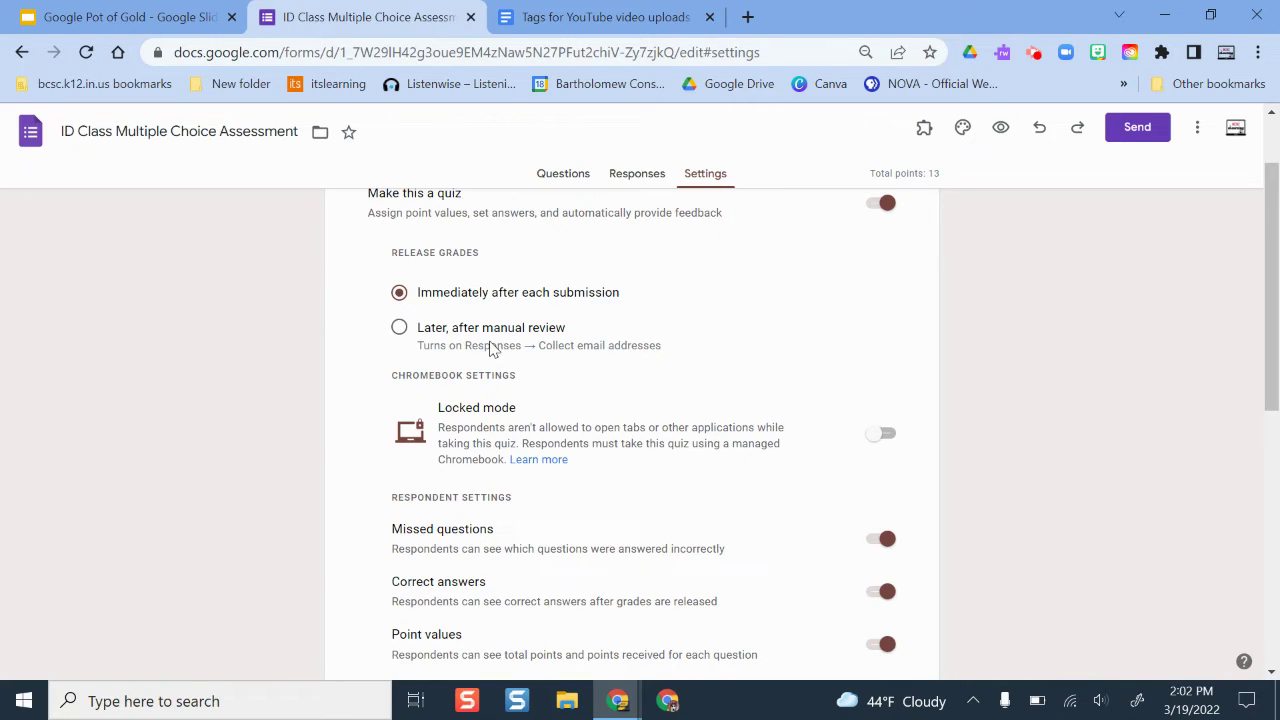
{"action": "scroll", "coordinate": [490, 348], "scroll_direction": "down", "scroll_amount": 2}
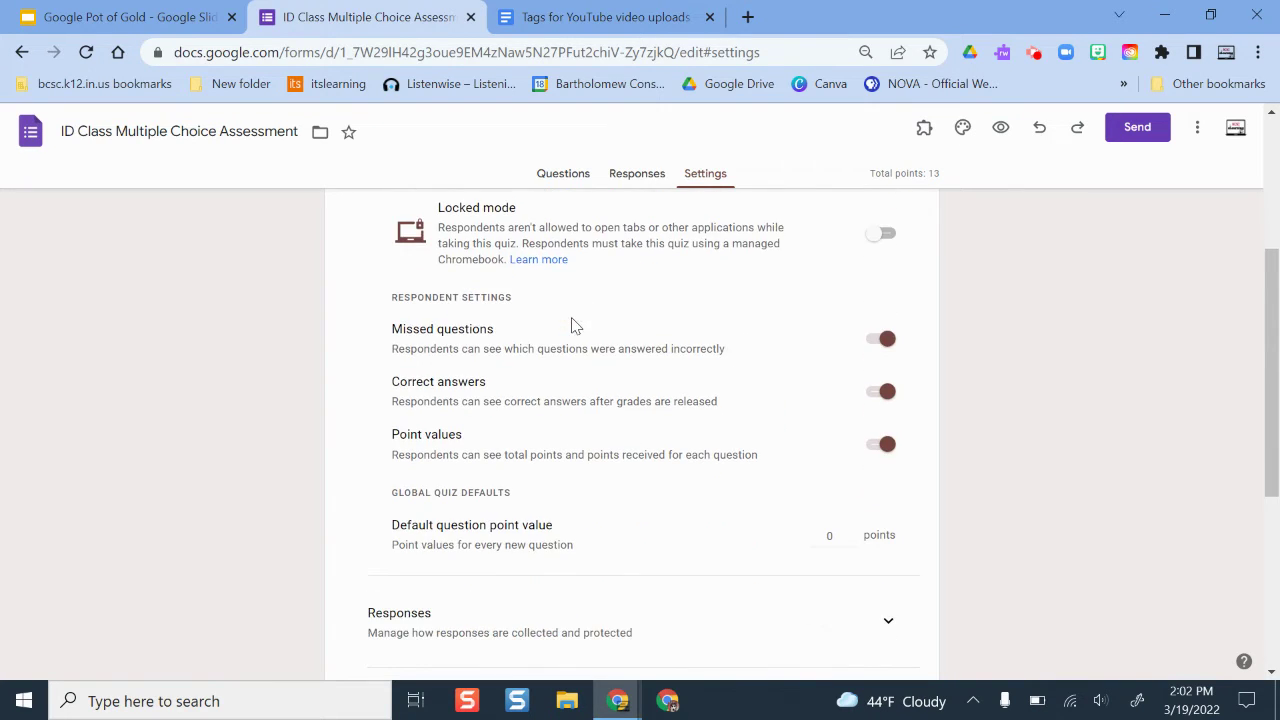
{"action": "scroll", "coordinate": [505, 260], "scroll_direction": "up", "scroll_amount": 1}
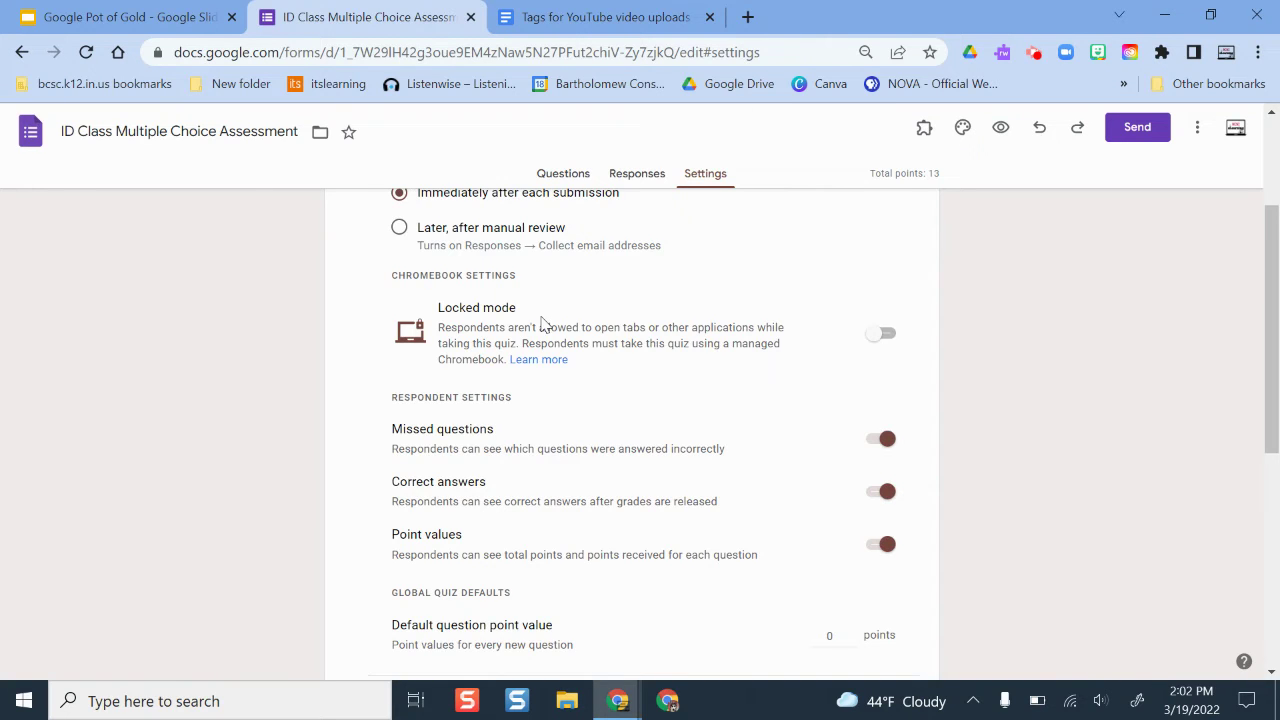
{"action": "scroll", "coordinate": [540, 325], "scroll_direction": "down", "scroll_amount": 1}
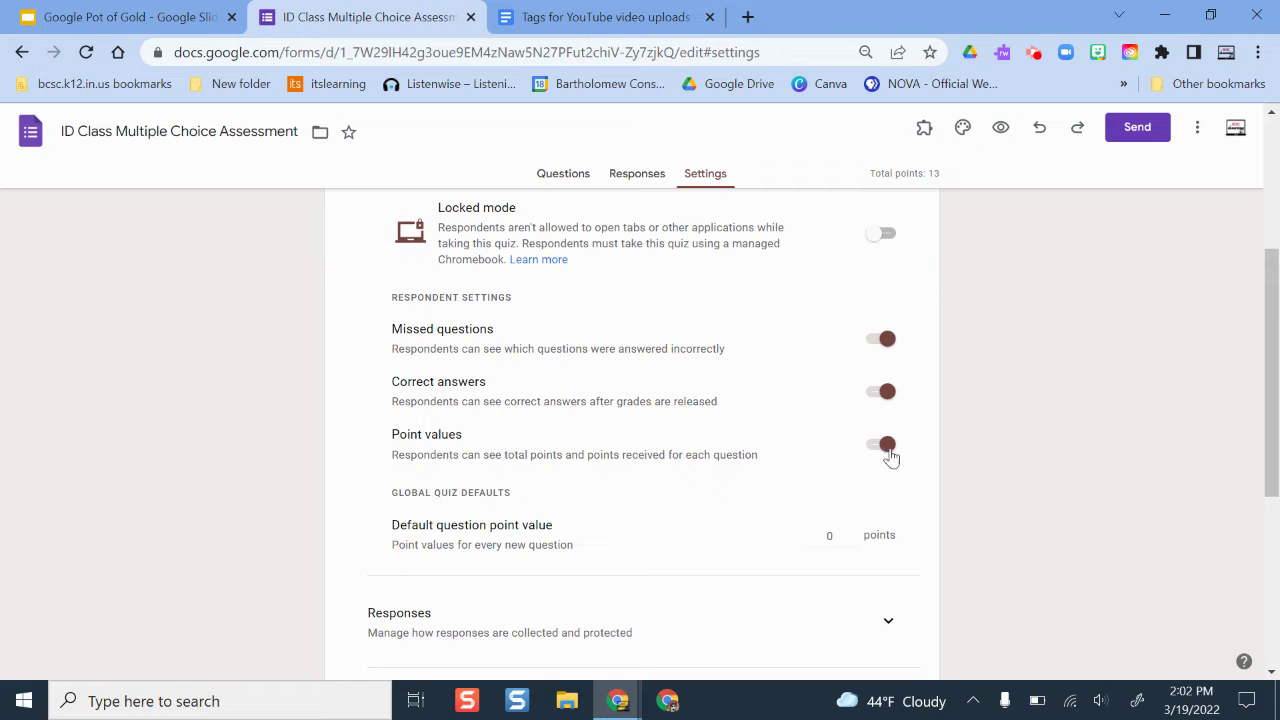
{"action": "scroll", "coordinate": [974, 380], "scroll_direction": "down", "scroll_amount": 1}
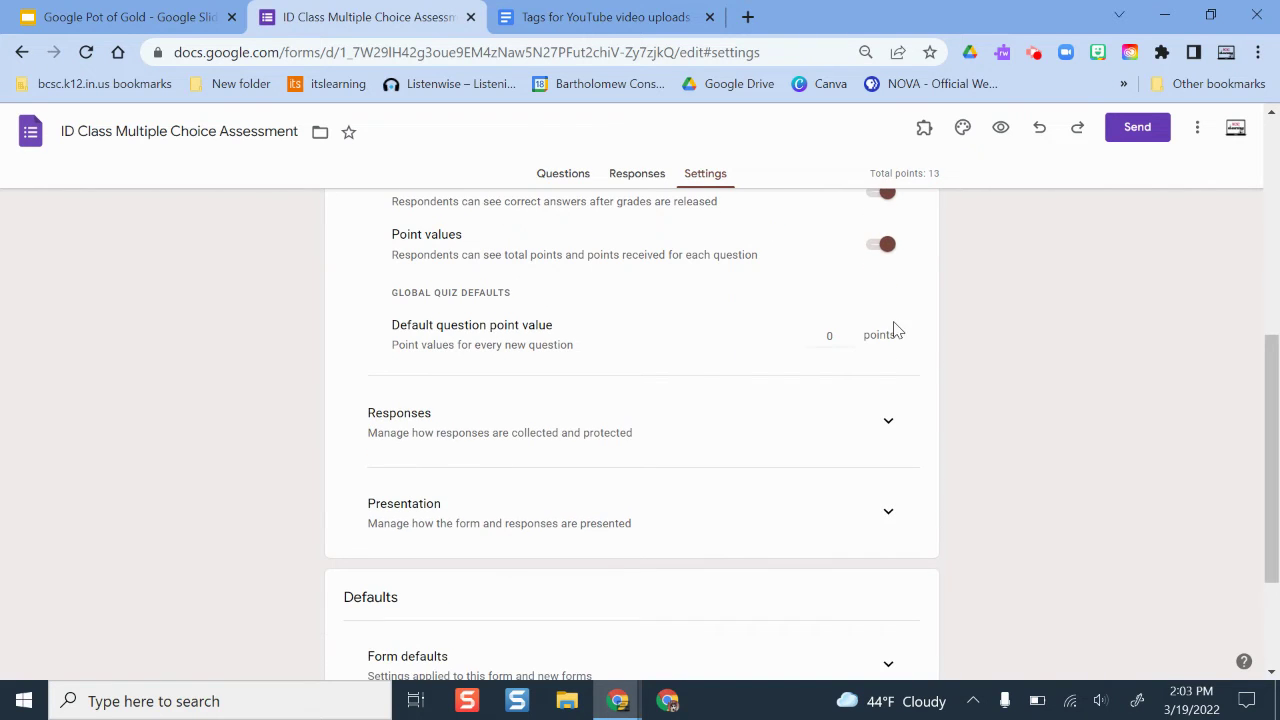
{"action": "scroll", "coordinate": [600, 470], "scroll_direction": "down", "scroll_amount": 2}
{"action": "scroll", "coordinate": [540, 430], "scroll_direction": "up", "scroll_amount": 5}
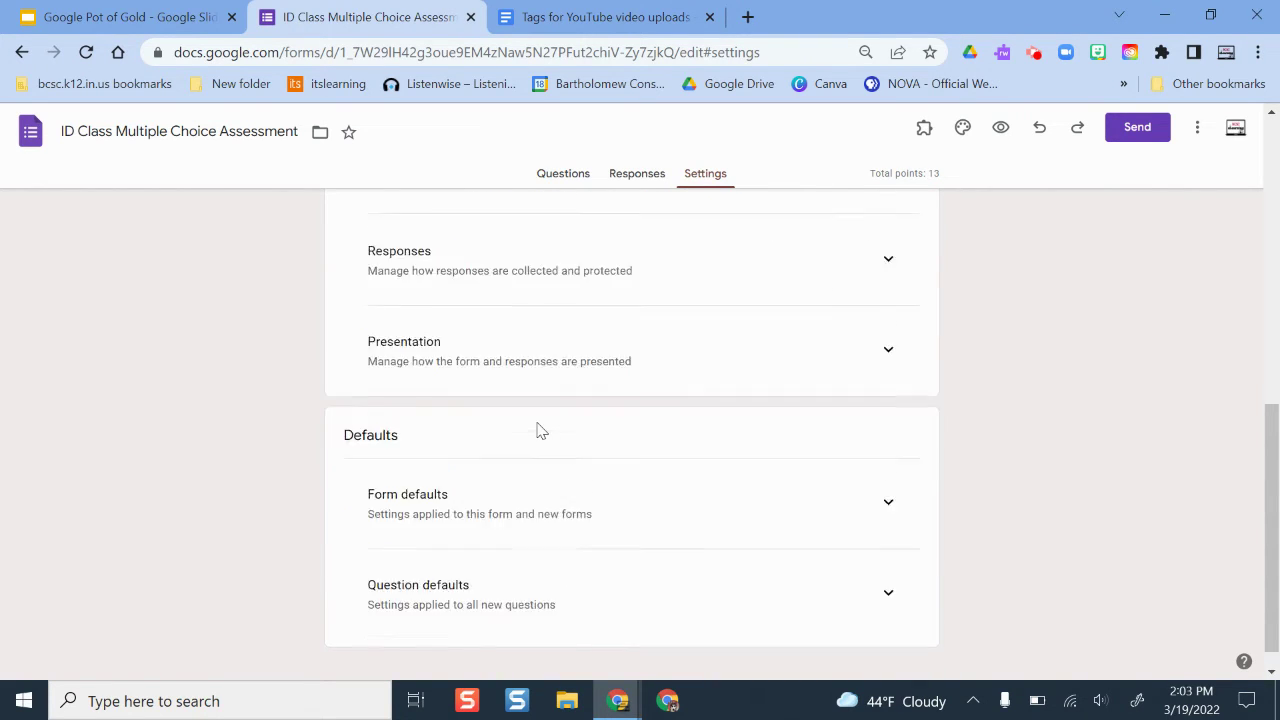
Open the answer key for question 1 and examine its point value and marked correct answer
{"action": "left_click", "coordinate": [566, 177]}
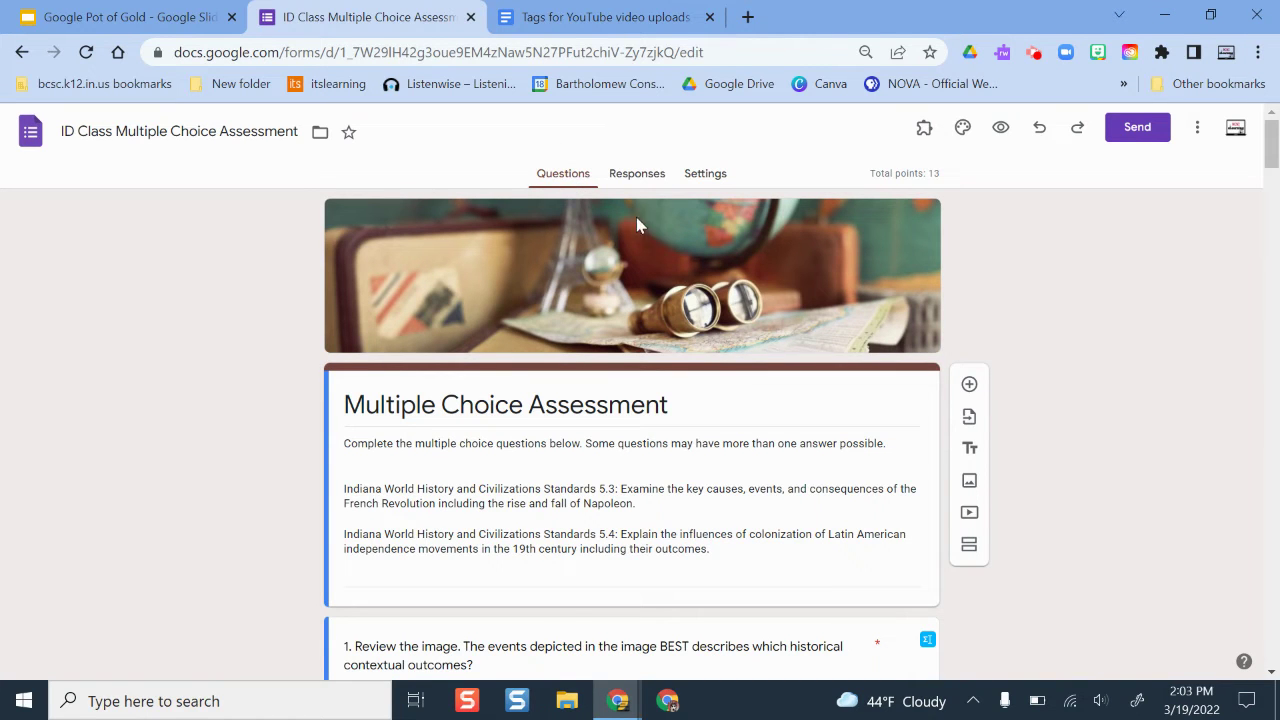
{"action": "scroll", "coordinate": [1127, 345], "scroll_direction": "down", "scroll_amount": 8}
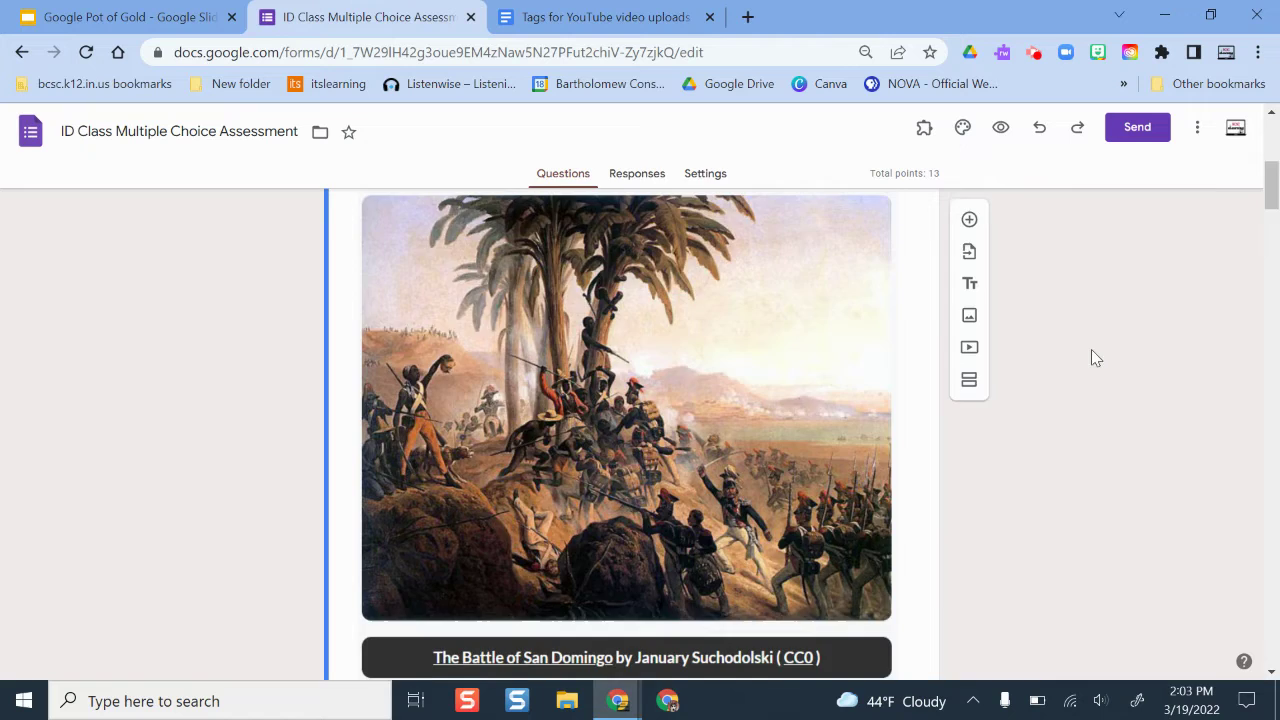
{"action": "scroll", "coordinate": [900, 330], "scroll_direction": "down", "scroll_amount": 3}
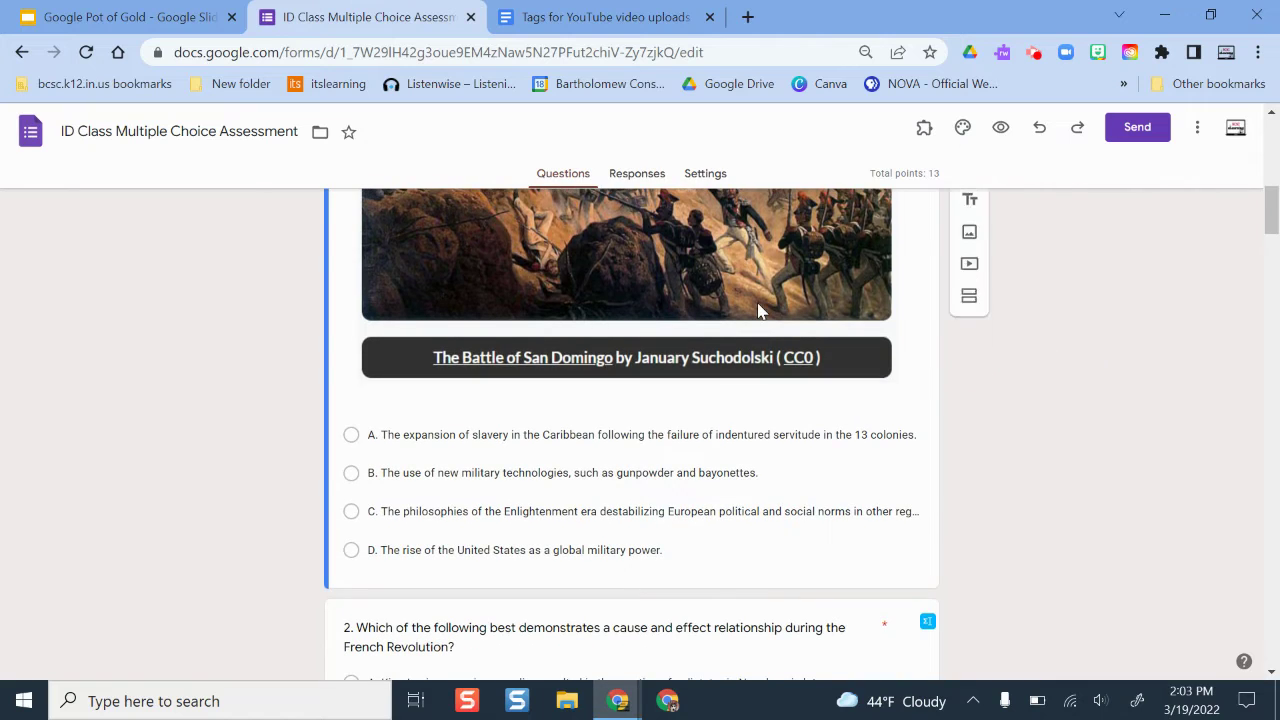
{"action": "left_click", "coordinate": [516, 440]}
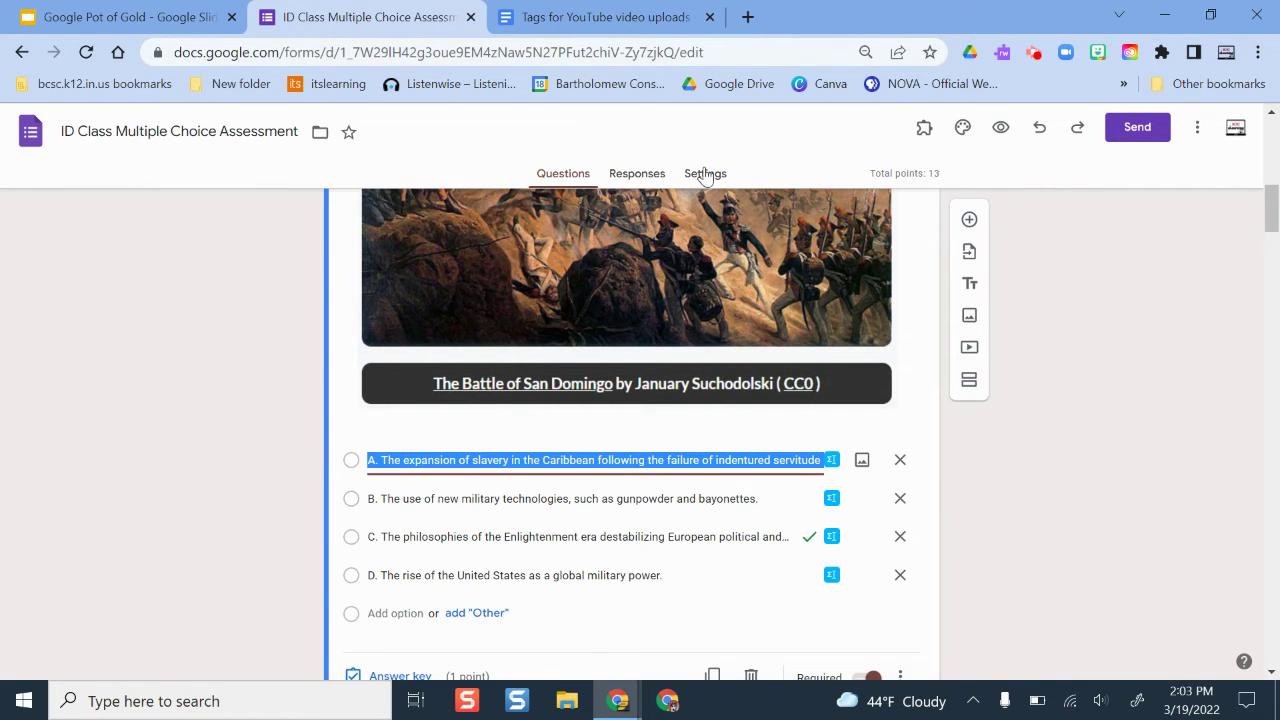
{"action": "scroll", "coordinate": [918, 417], "scroll_direction": "down", "scroll_amount": 1}
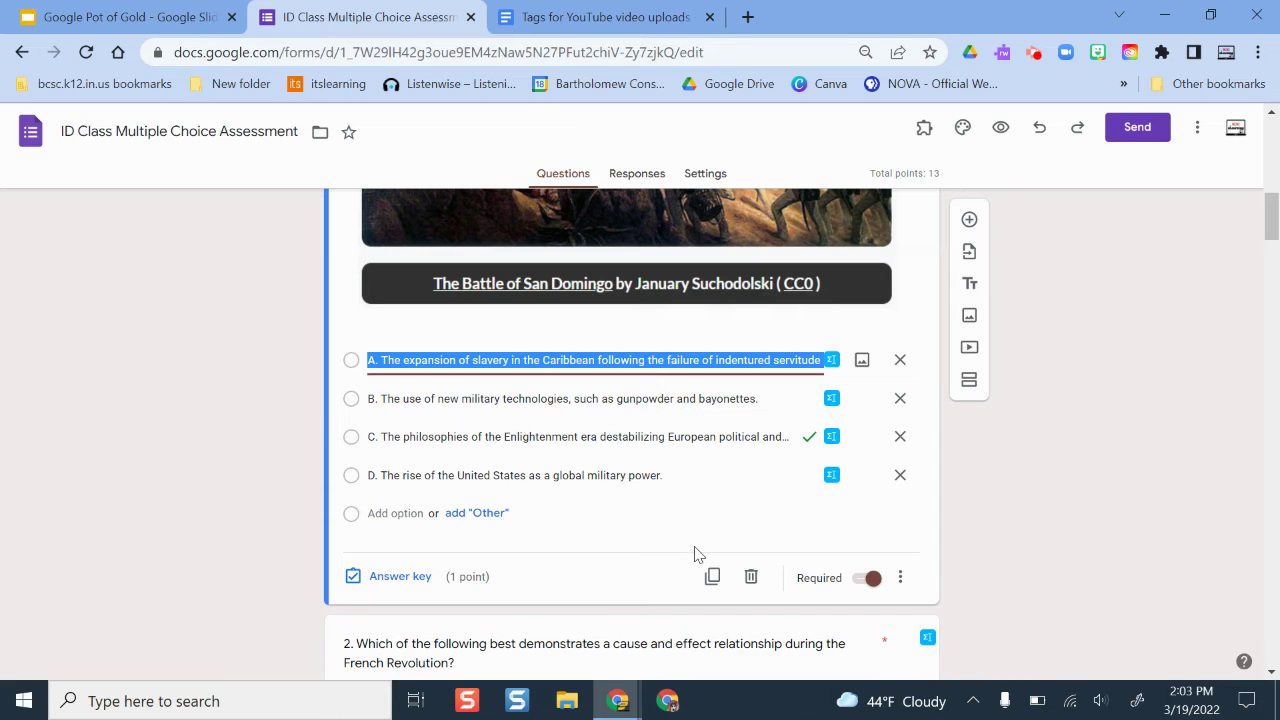
{"action": "left_click", "coordinate": [398, 577]}
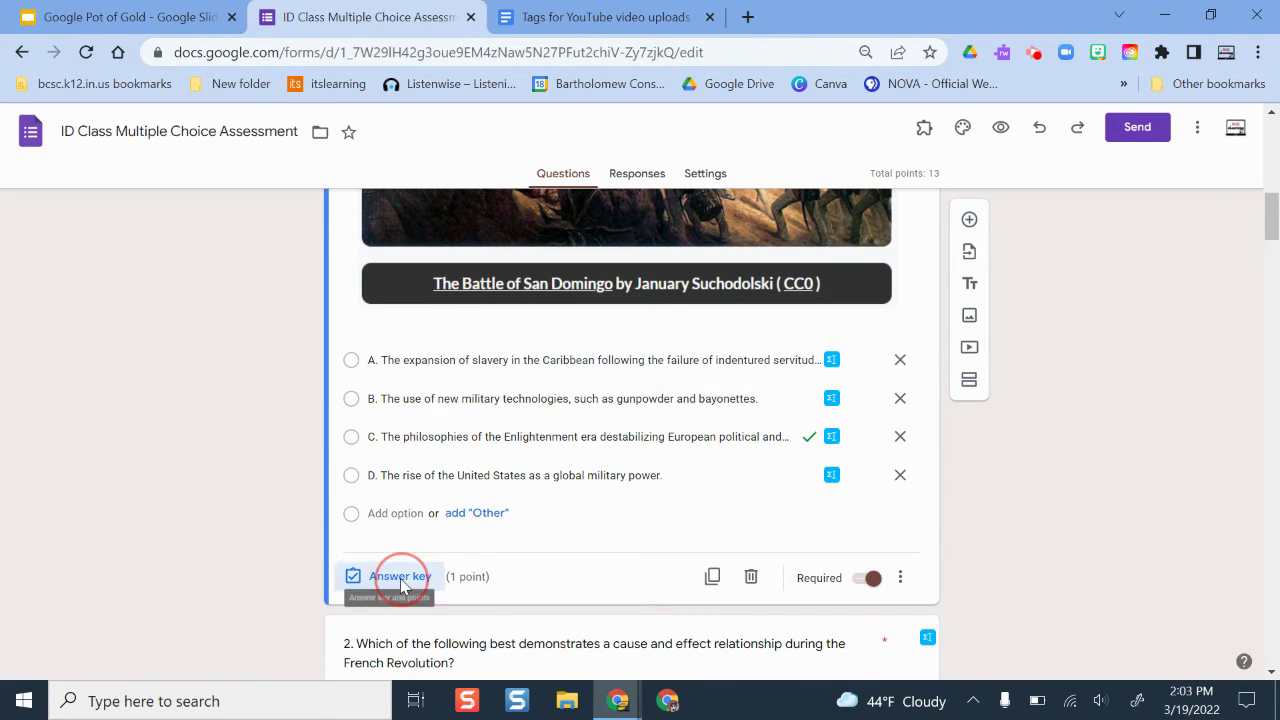
{"action": "scroll", "coordinate": [629, 377], "scroll_direction": "down", "scroll_amount": 5}
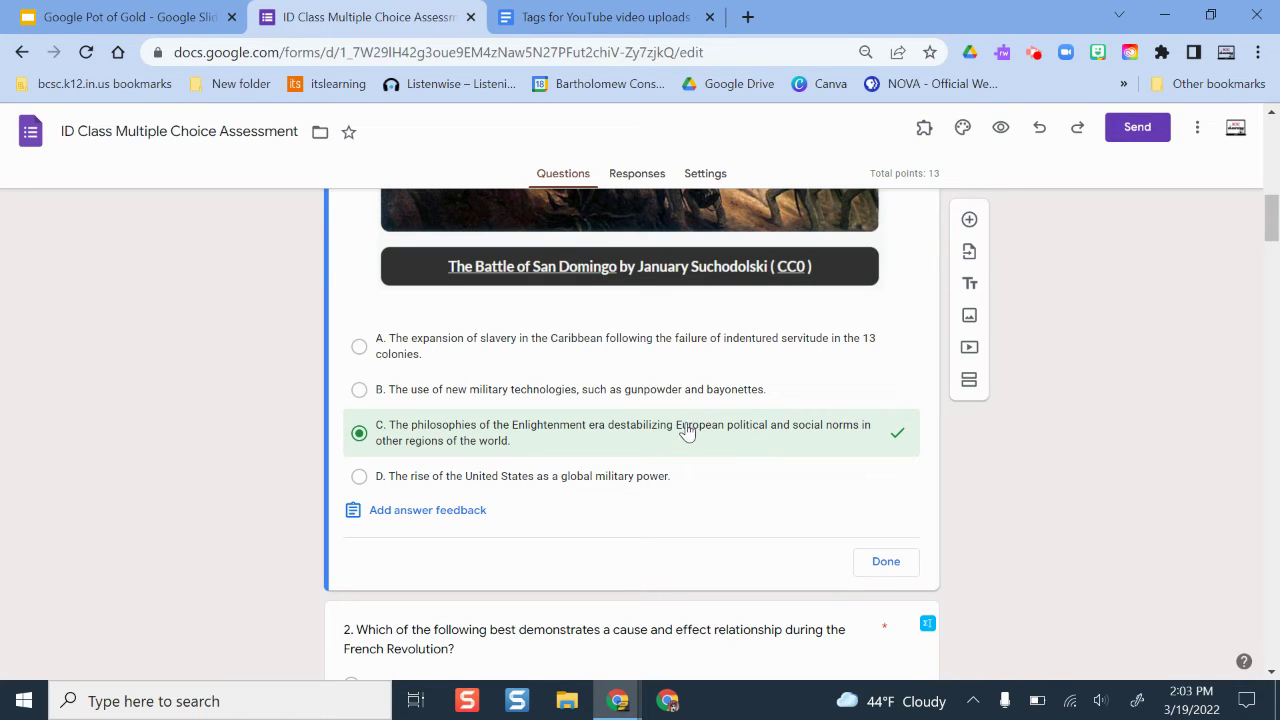
{"action": "scroll", "coordinate": [863, 437], "scroll_direction": "up", "scroll_amount": 5}
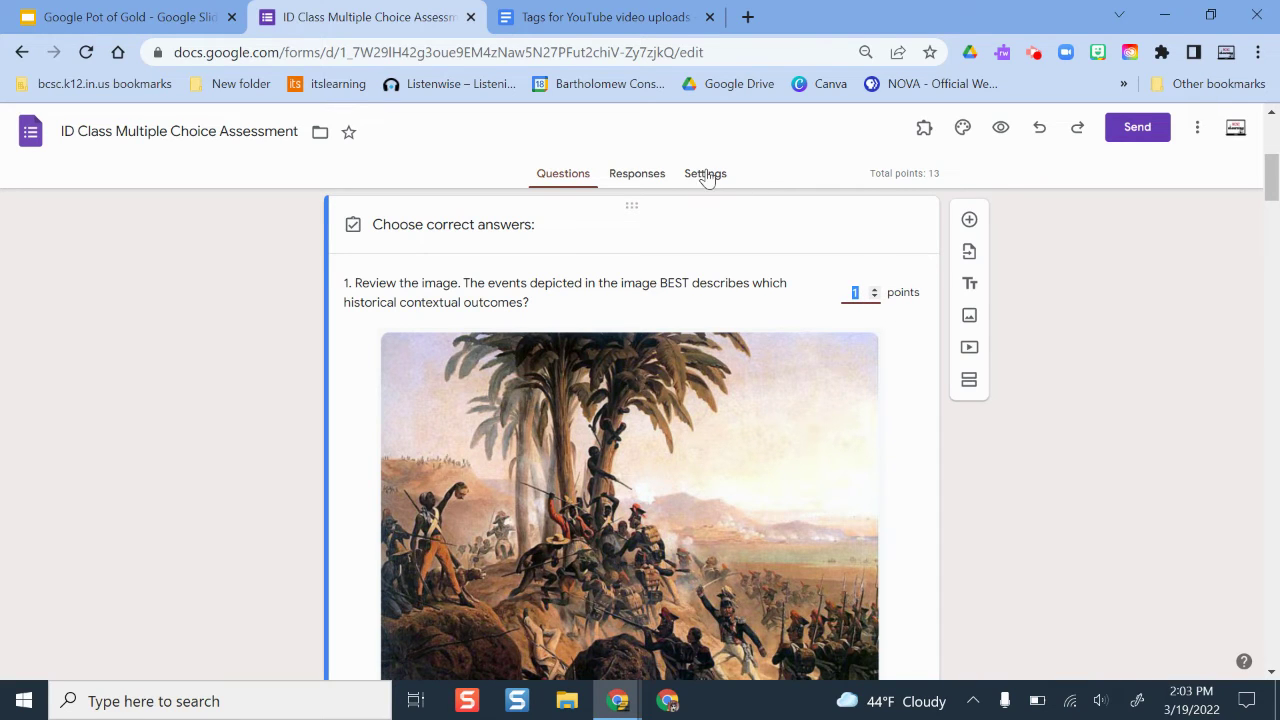
{"action": "scroll", "coordinate": [838, 334], "scroll_direction": "down", "scroll_amount": 4}
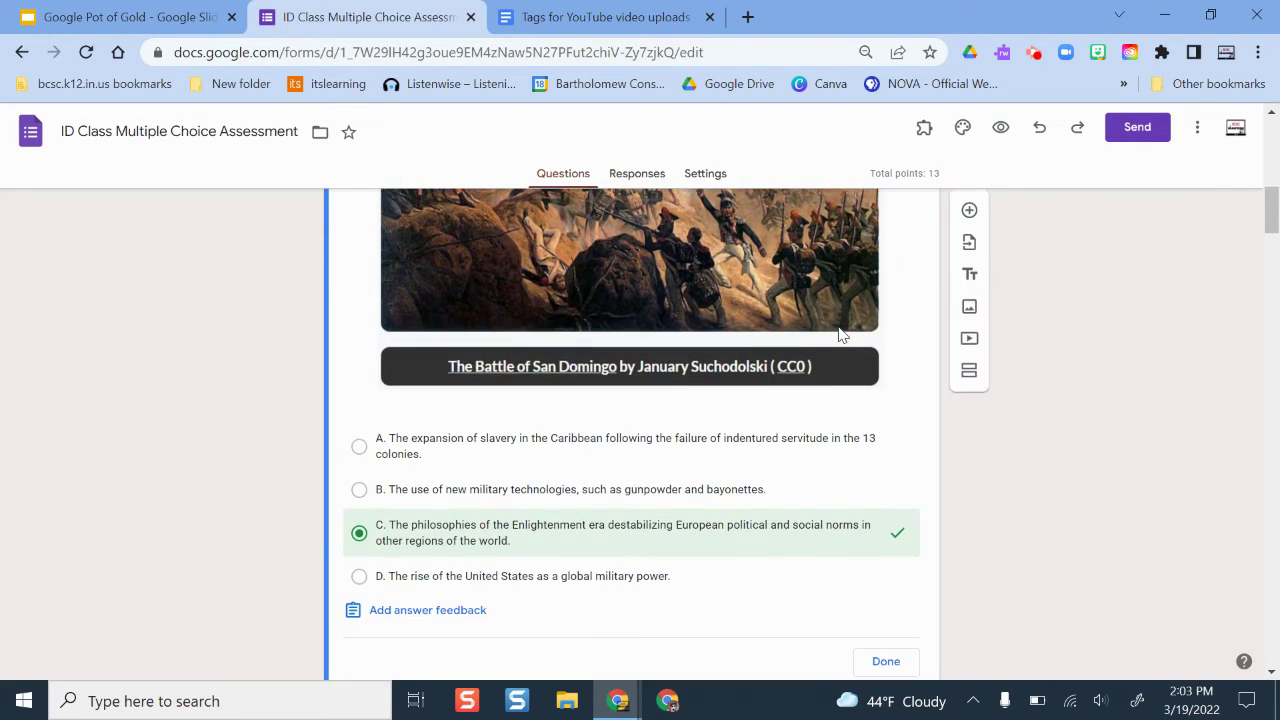
{"action": "scroll", "coordinate": [840, 333], "scroll_direction": "up", "scroll_amount": 4}
{"action": "scroll", "coordinate": [842, 333], "scroll_direction": "up", "scroll_amount": 1}
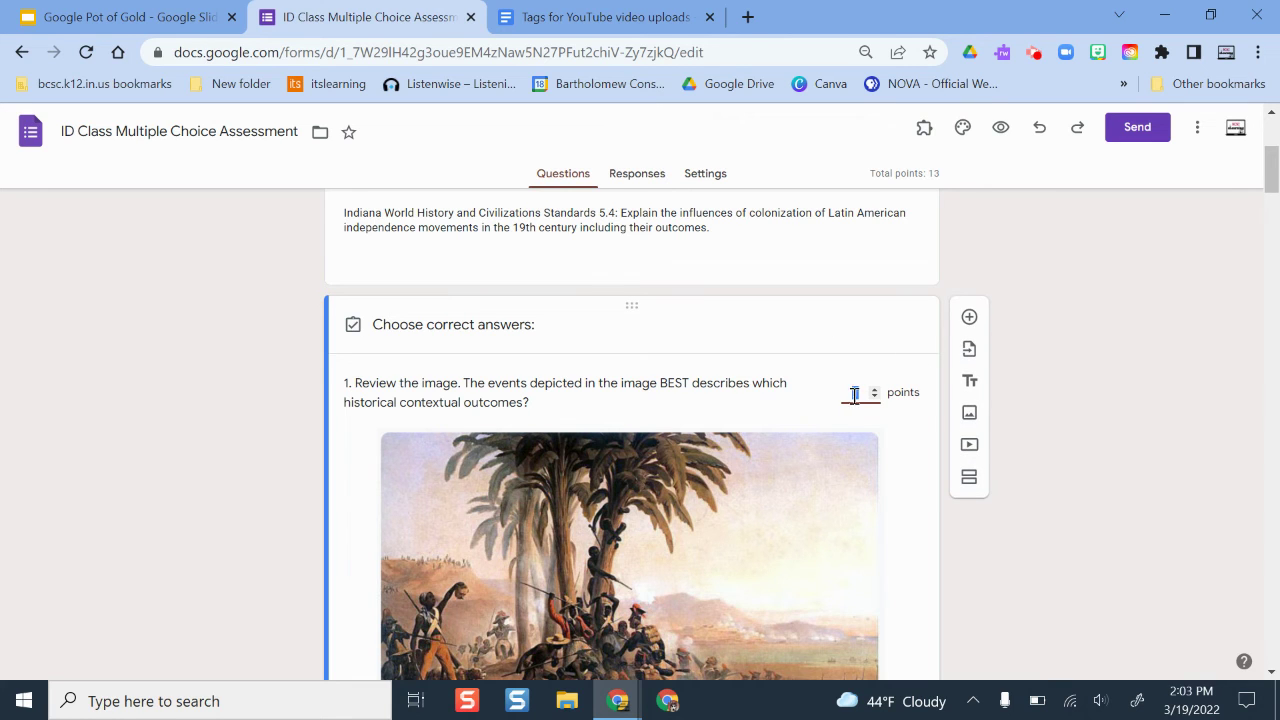
{"action": "scroll", "coordinate": [790, 358], "scroll_direction": "down", "scroll_amount": 7}
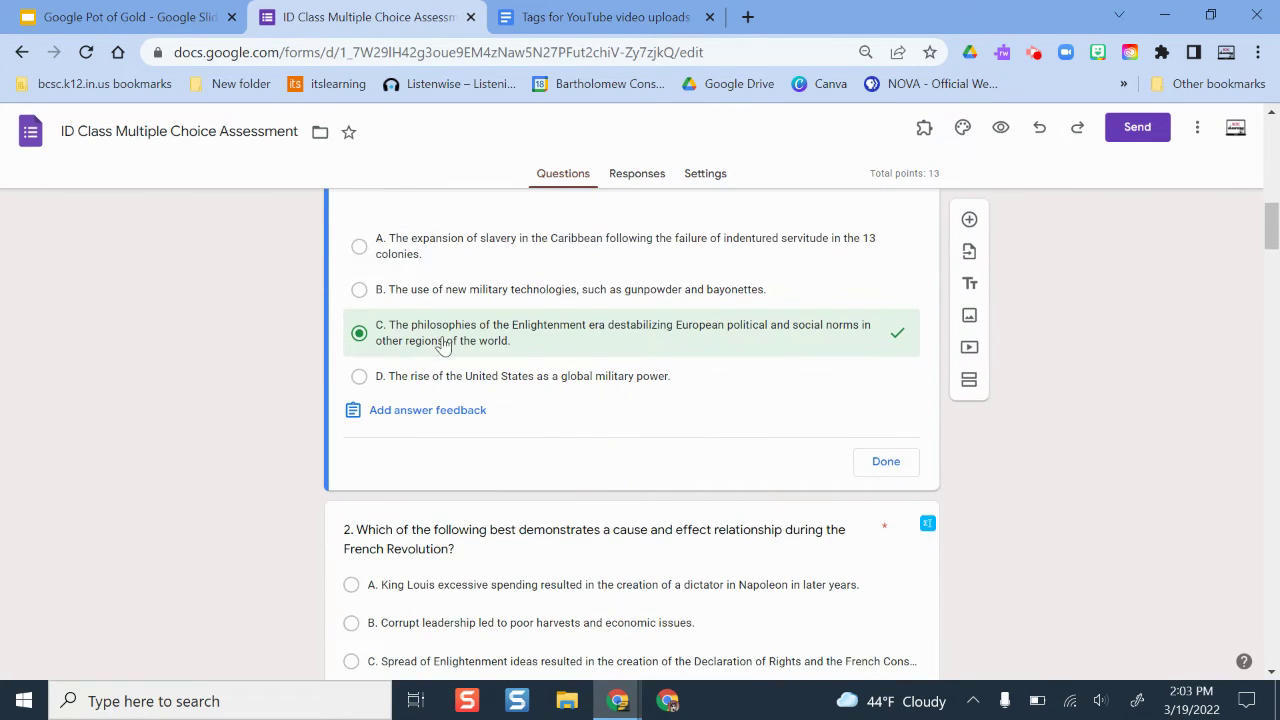
View question 1's feedback entries for incorrect and correct answers, cancel without adding any, and close the answer key
{"action": "left_click", "coordinate": [416, 412]}
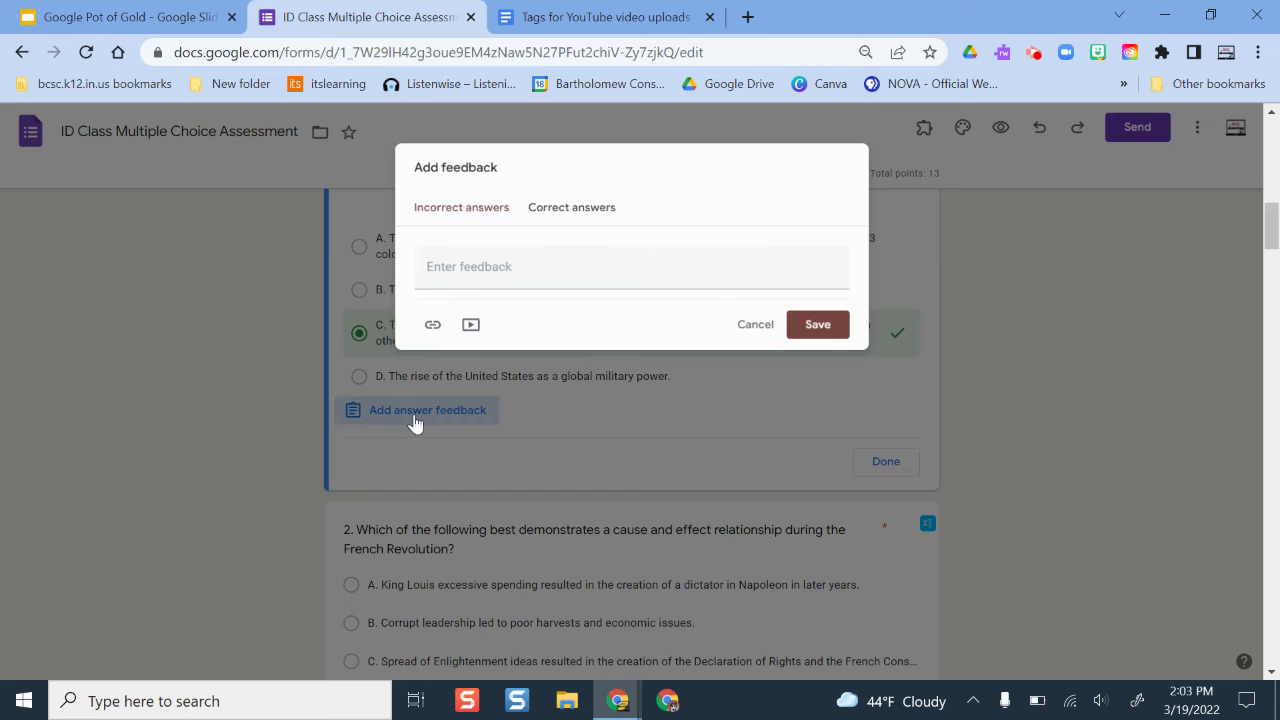
{"action": "left_click", "coordinate": [491, 263]}
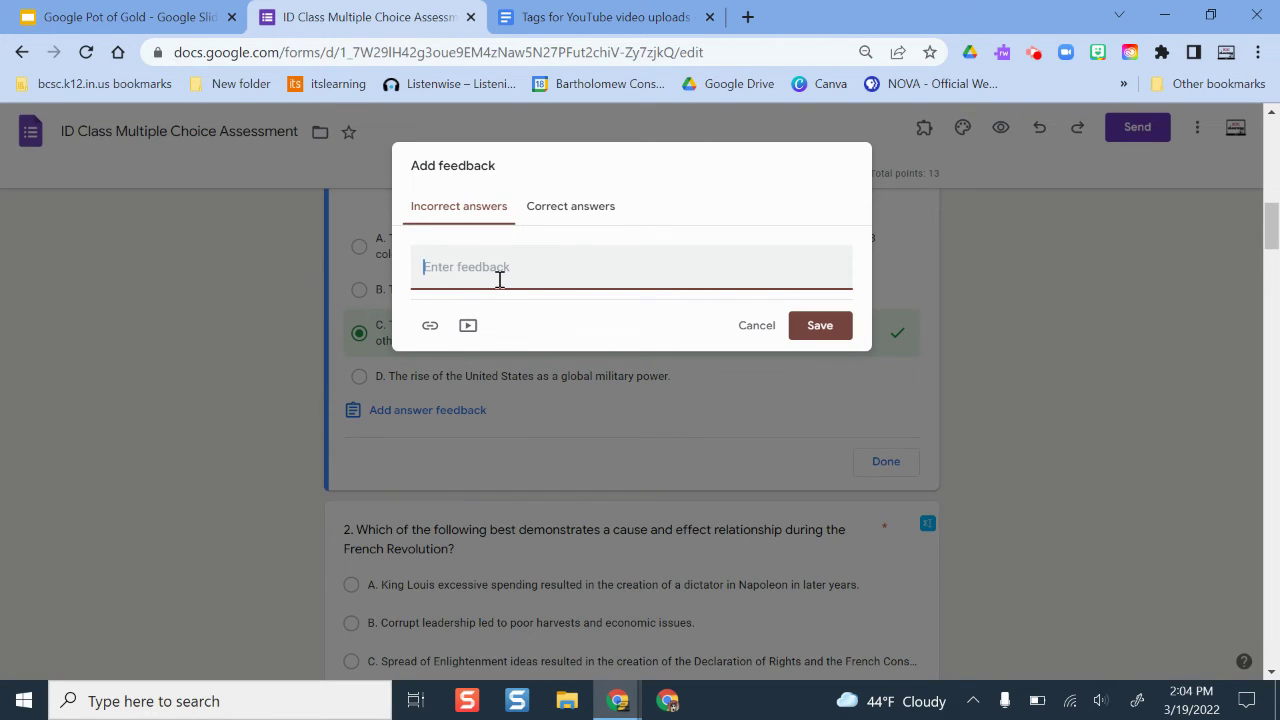
{"action": "left_click", "coordinate": [566, 211]}
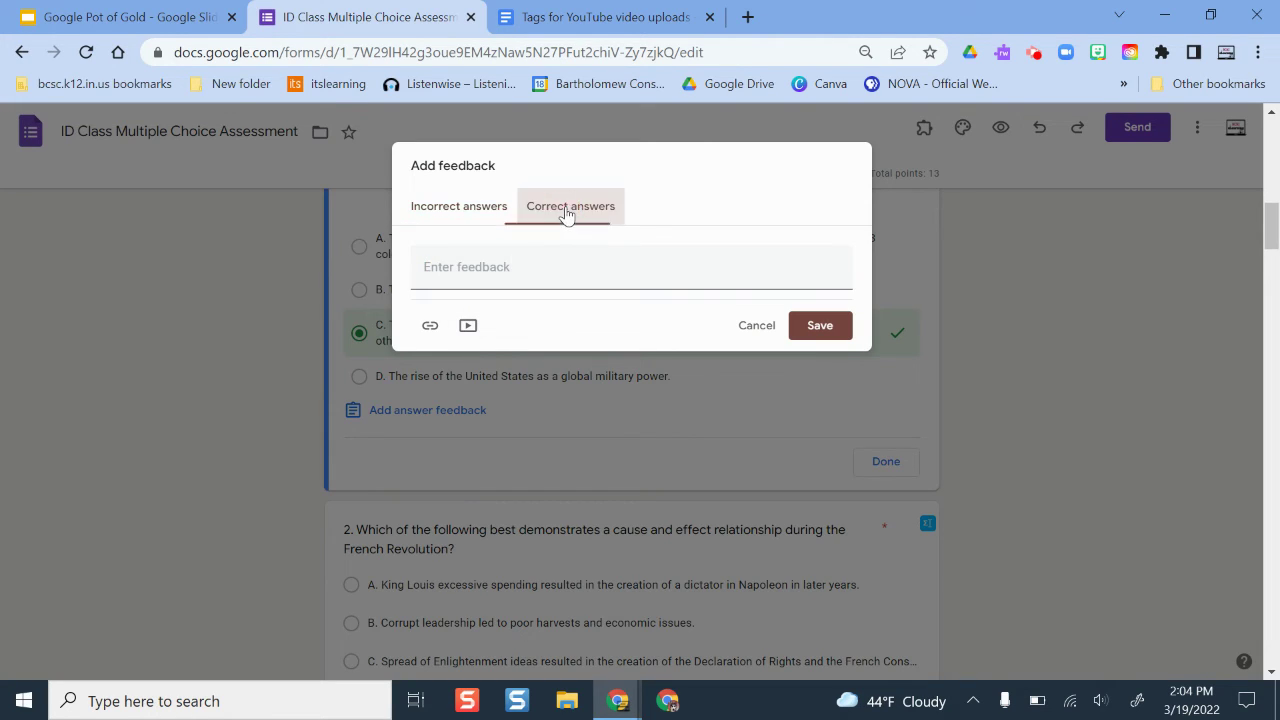
{"action": "left_click", "coordinate": [454, 268]}
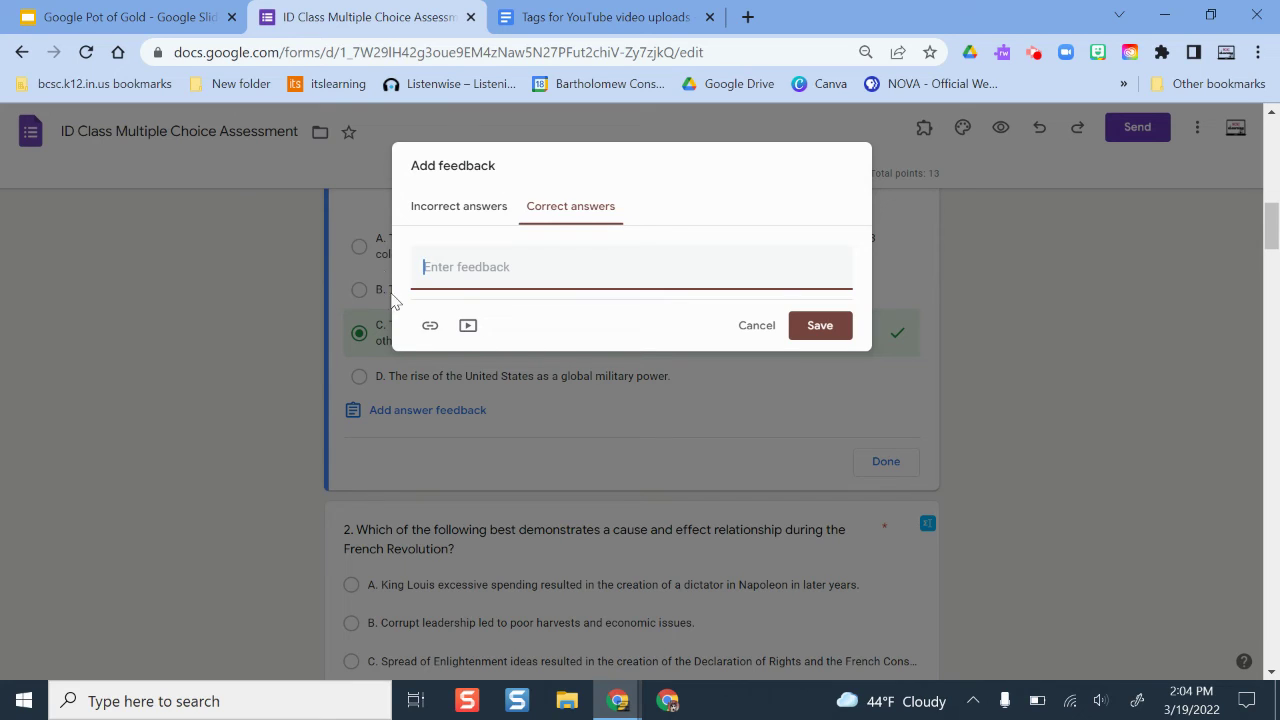
{"action": "left_click", "coordinate": [446, 209]}
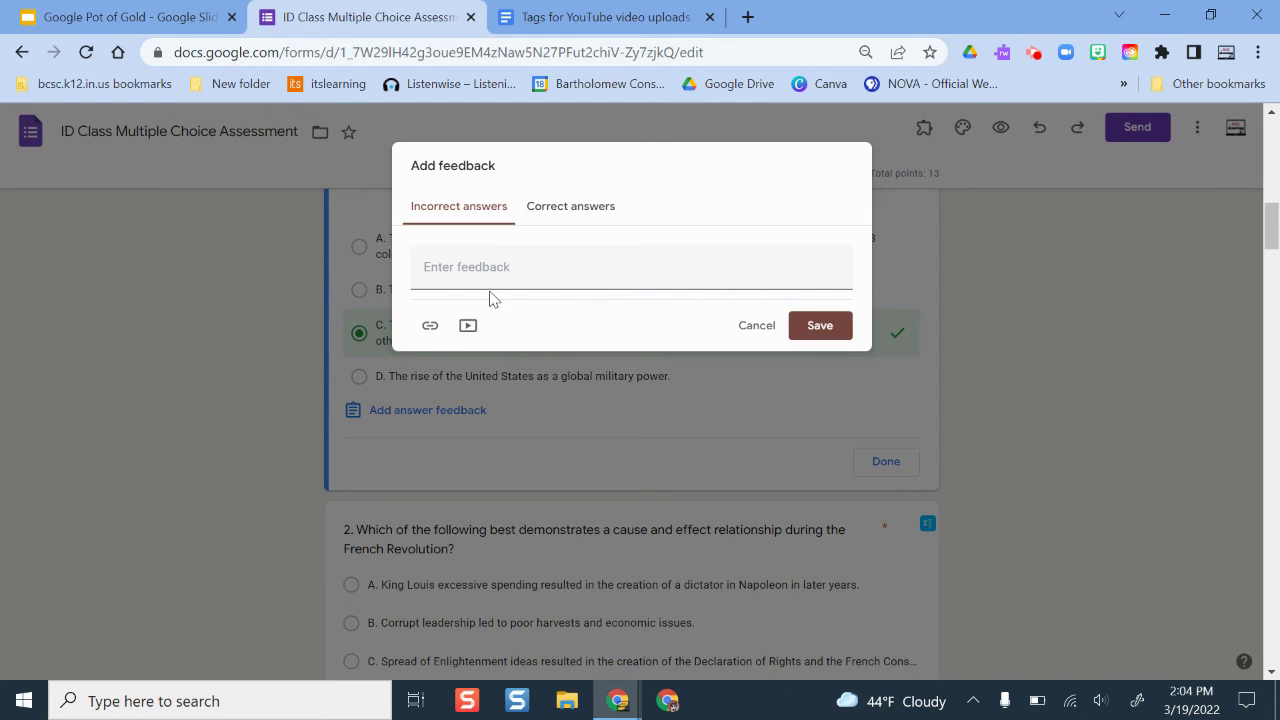
{"action": "left_click", "coordinate": [754, 325]}
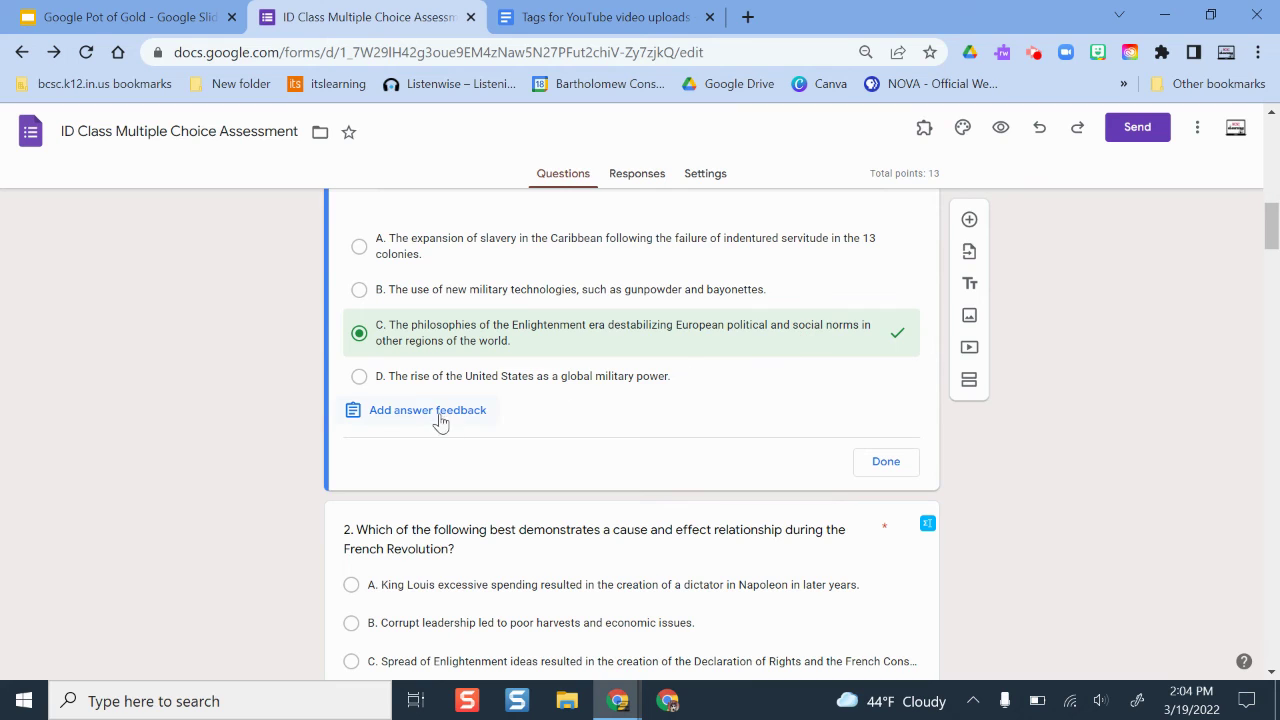
{"action": "left_click", "coordinate": [891, 463]}
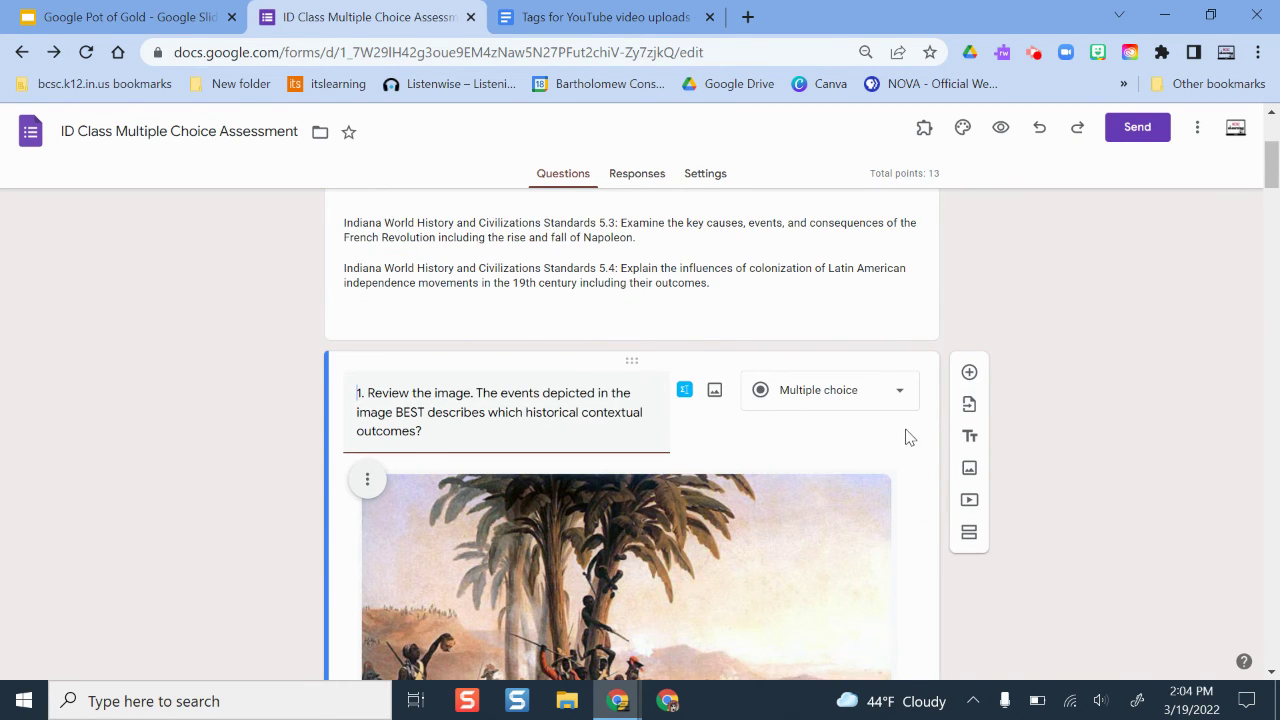
Check the quiz's total points and its collected responses, and return to the questions
{"action": "scroll", "coordinate": [909, 437], "scroll_direction": "down", "scroll_amount": 7}
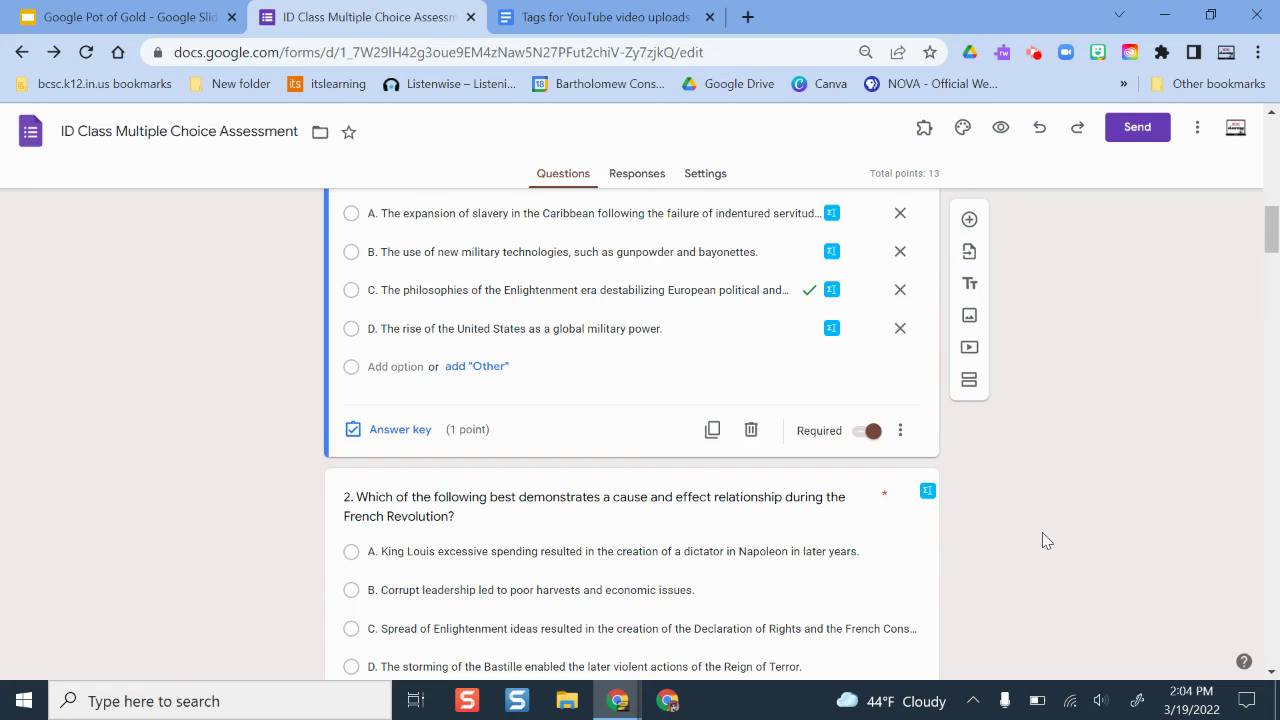
{"action": "scroll", "coordinate": [1042, 533], "scroll_direction": "up", "scroll_amount": 10}
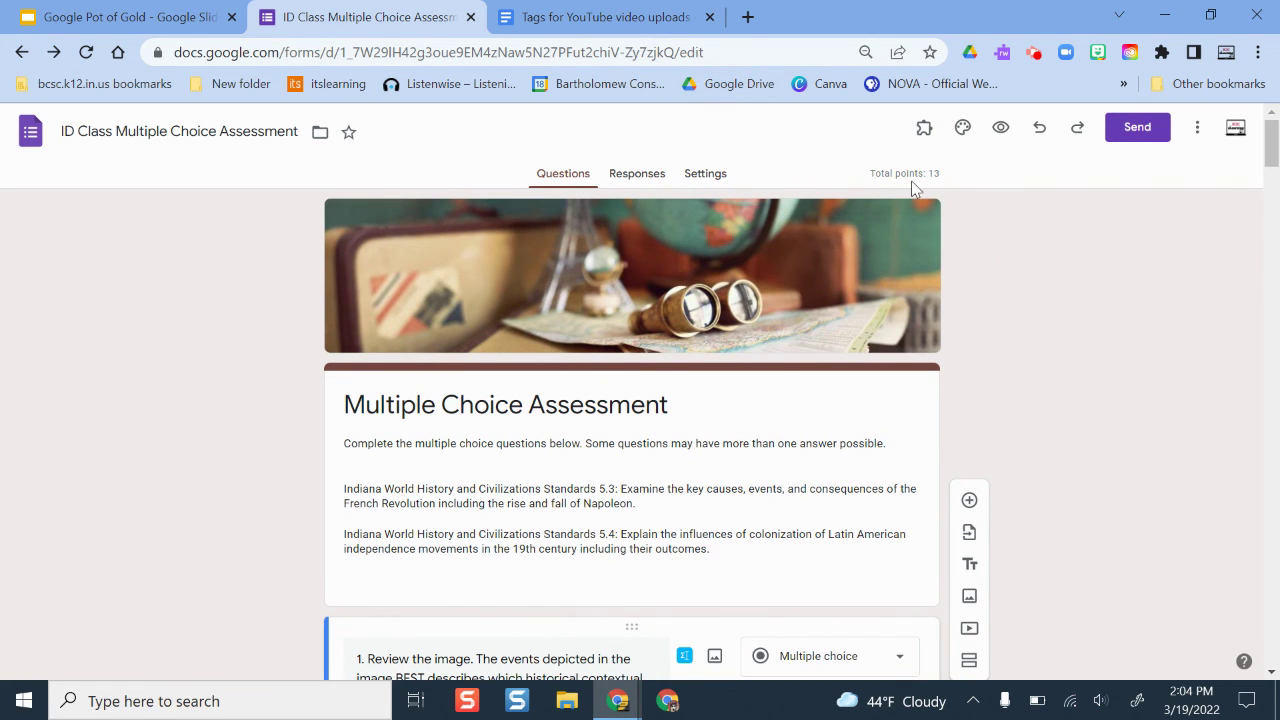
{"action": "left_click_drag", "start_coordinate": [874, 172], "coordinate": [934, 175]}
{"action": "left_click", "coordinate": [966, 176]}
{"action": "triple_click", "coordinate": [966, 176]}
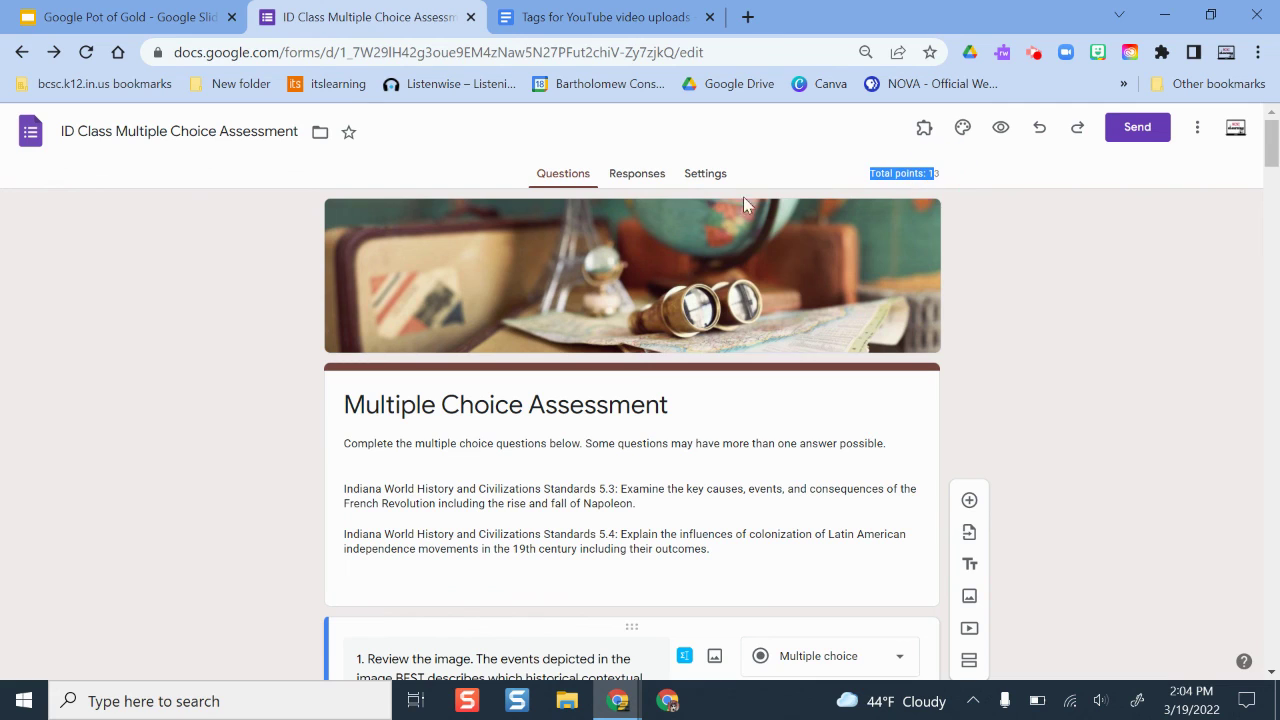
{"action": "left_click", "coordinate": [633, 170]}
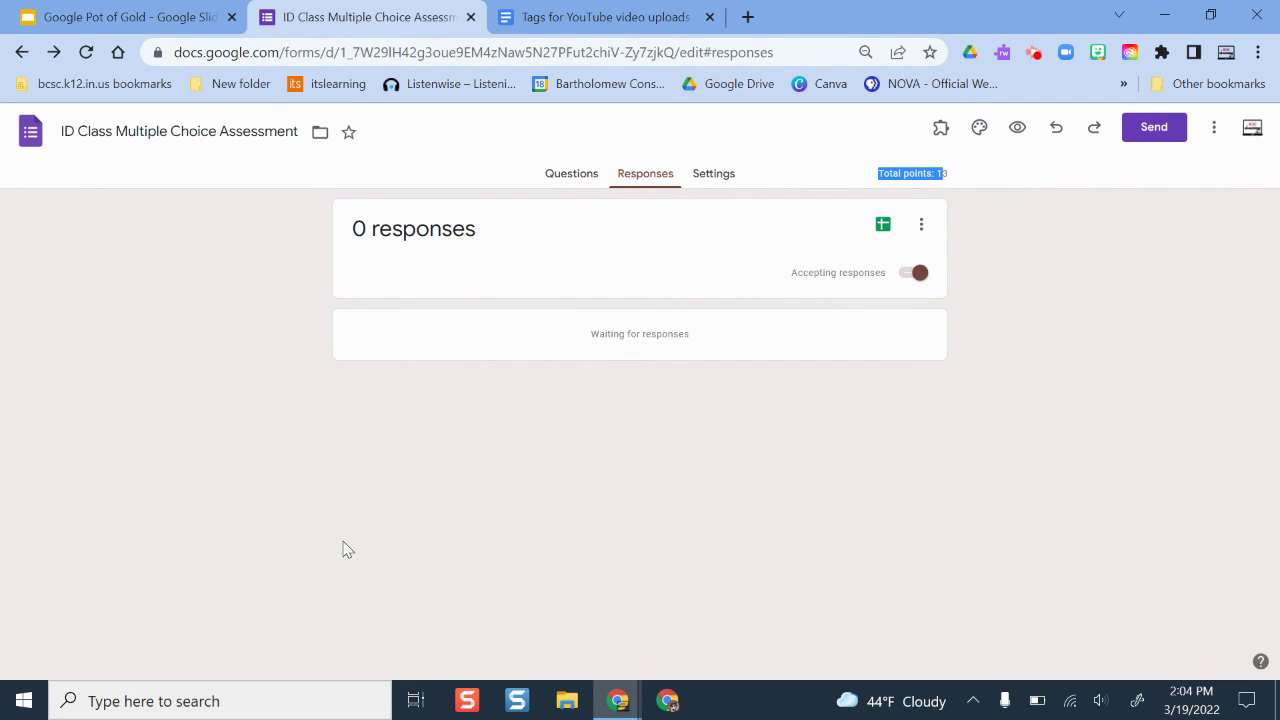
{"action": "left_click", "coordinate": [556, 177]}
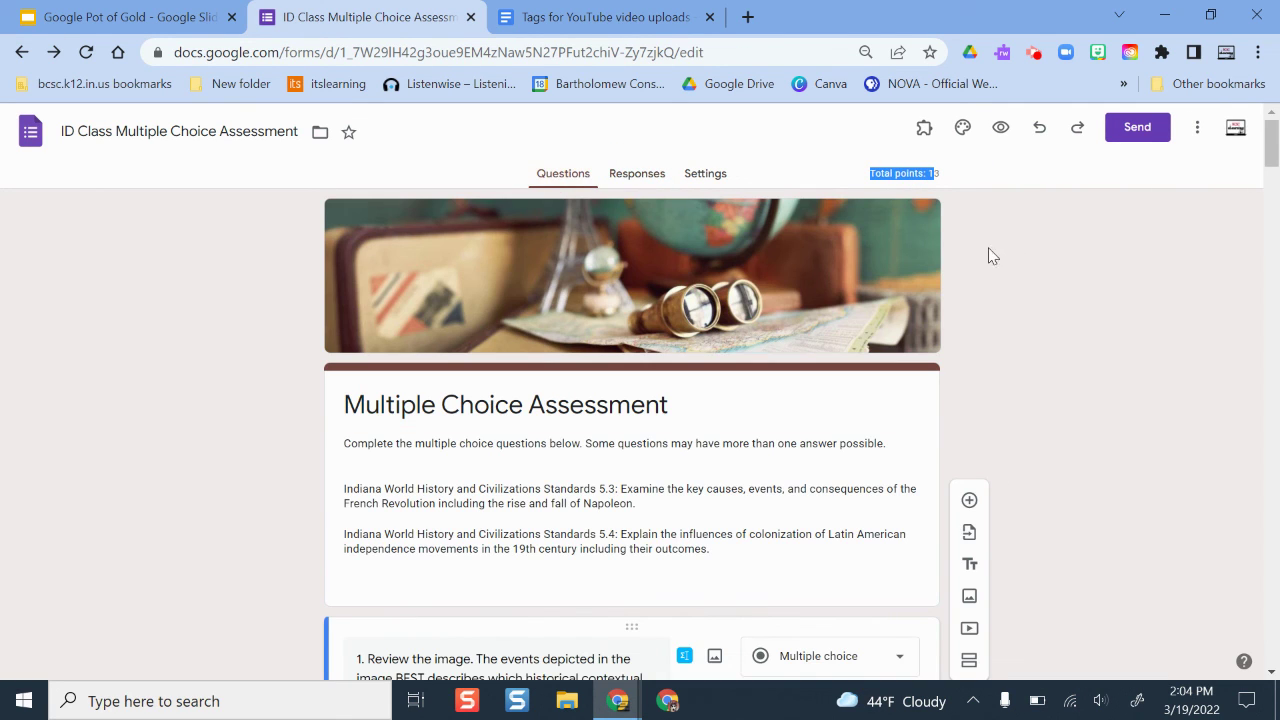
{"action": "scroll", "coordinate": [971, 358], "scroll_direction": "down", "scroll_amount": 4}
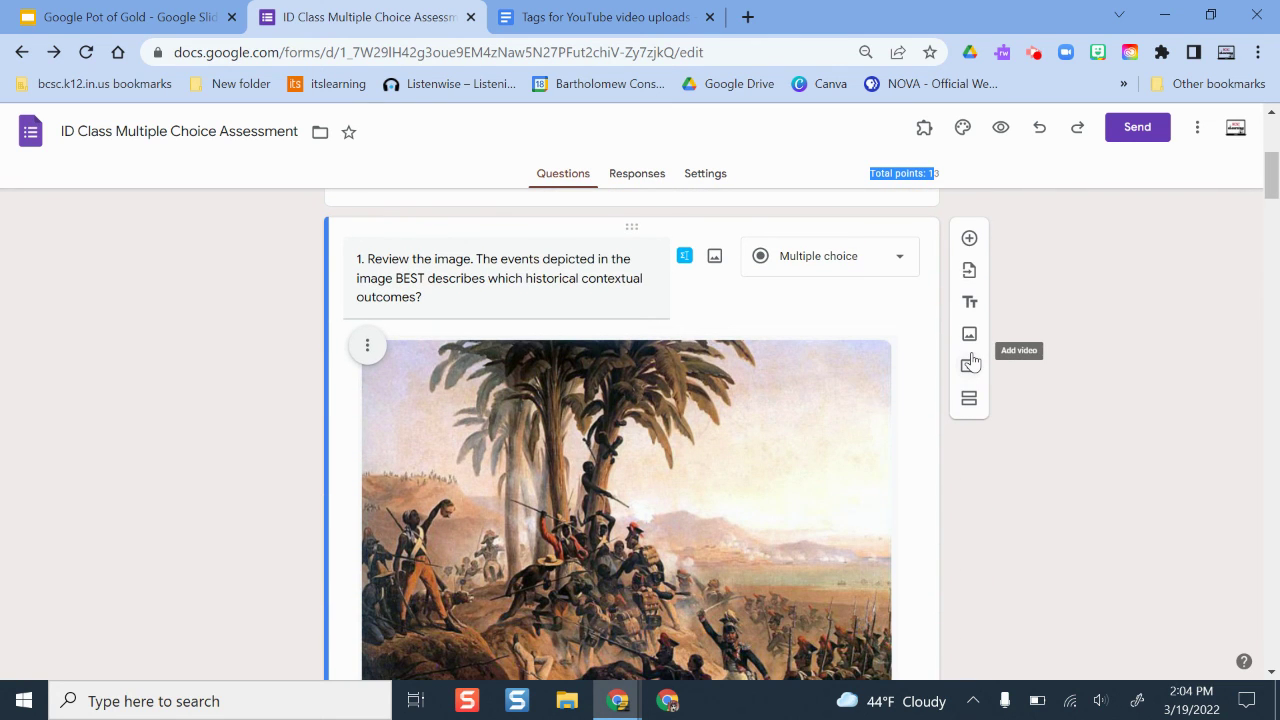
{"action": "scroll", "coordinate": [971, 358], "scroll_direction": "down", "scroll_amount": 5}
{"action": "scroll", "coordinate": [971, 358], "scroll_direction": "up", "scroll_amount": 6}
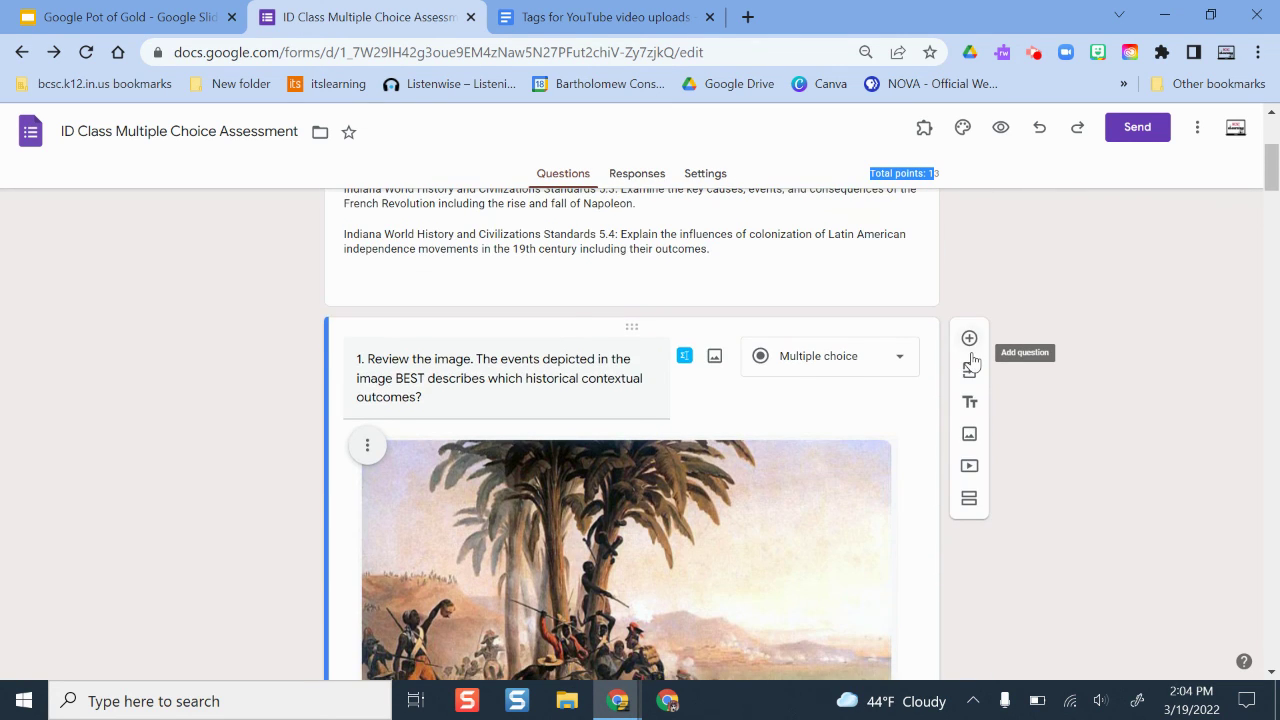
{"action": "scroll", "coordinate": [971, 358], "scroll_direction": "up", "scroll_amount": 3}
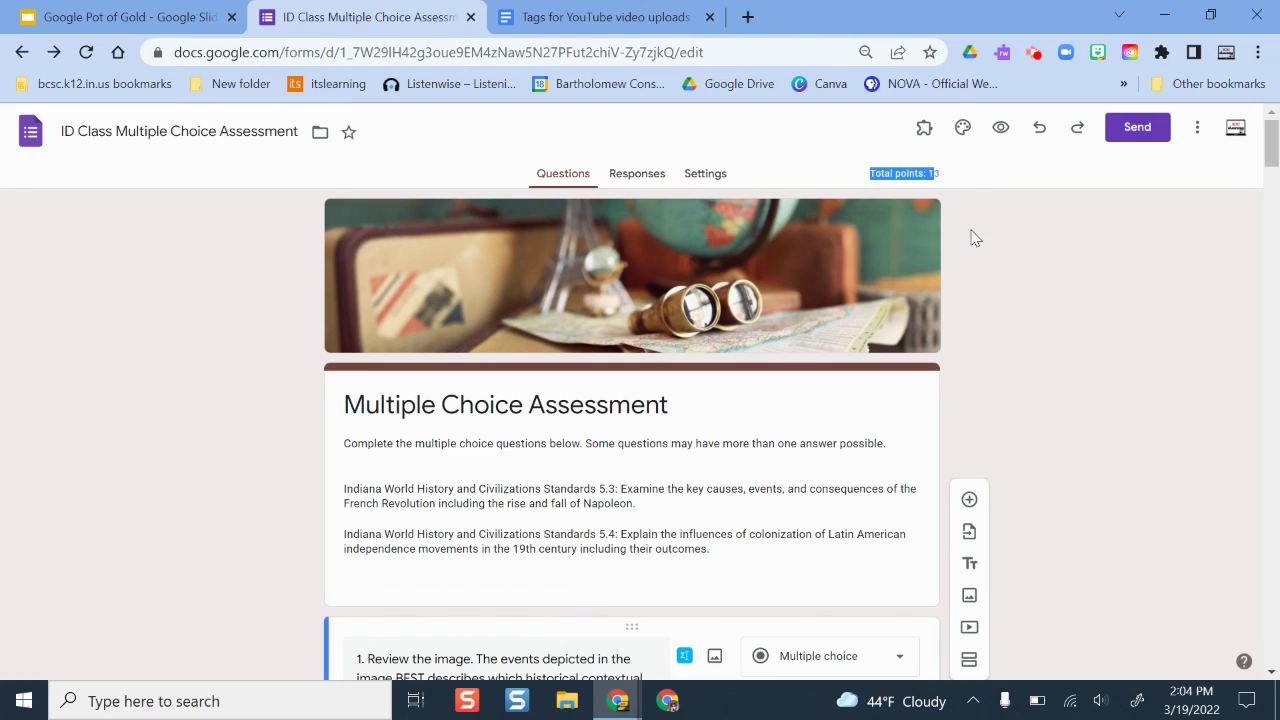